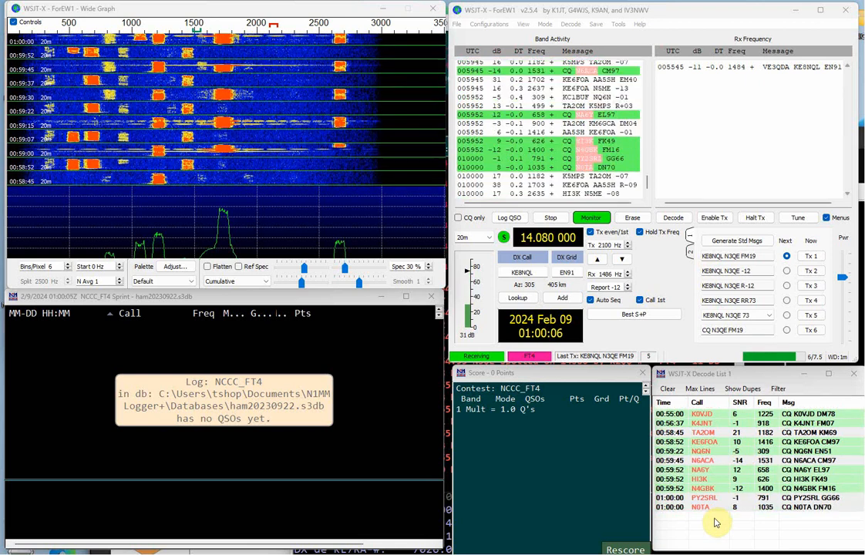
Step: Answer N0TA's CQ on 20 m, send RR73 to complete the exchange, and log the contact
double_click(720, 509)
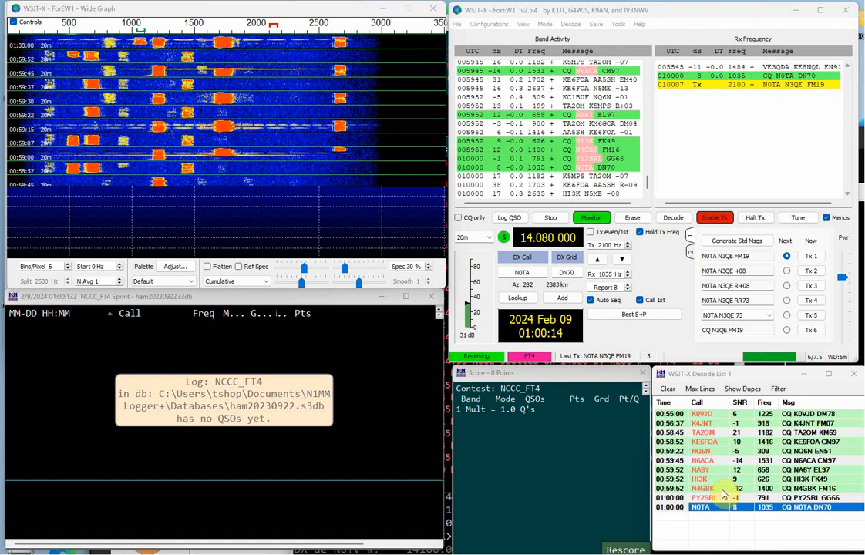
left_click(811, 301)
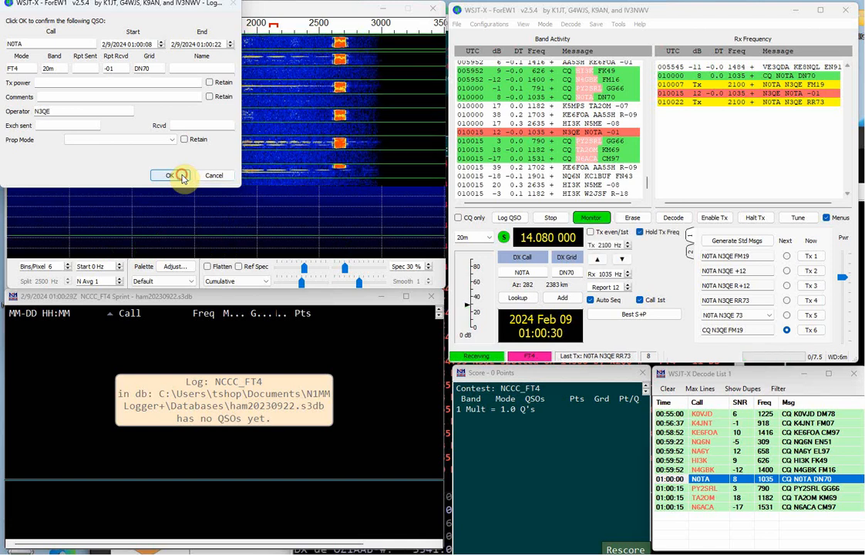
left_click(184, 178)
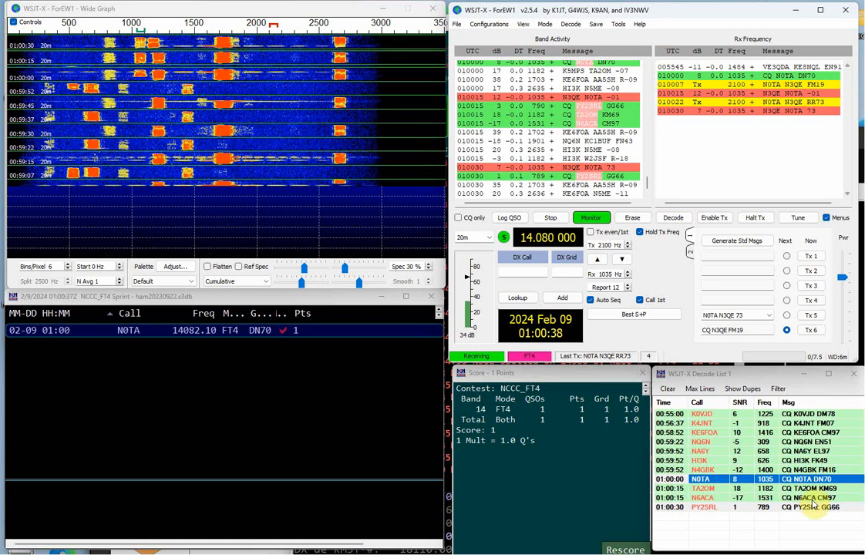
double_click(814, 507)
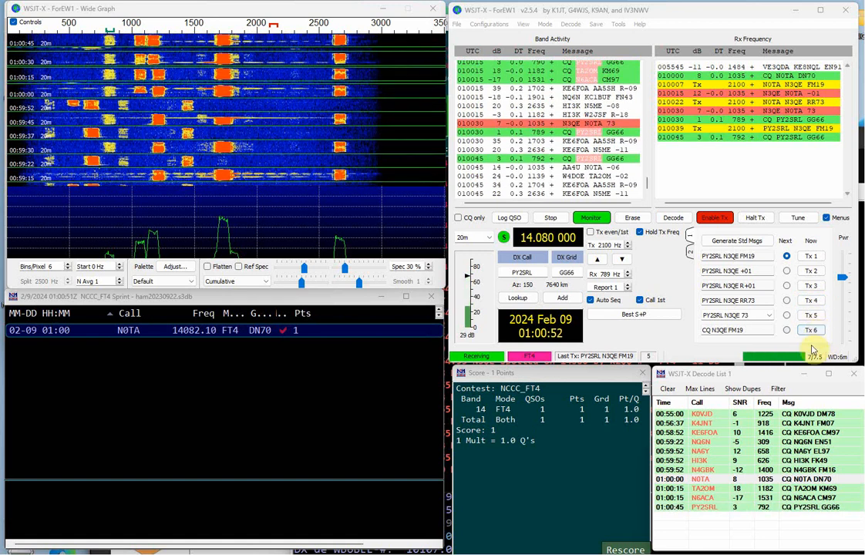
left_click(810, 330)
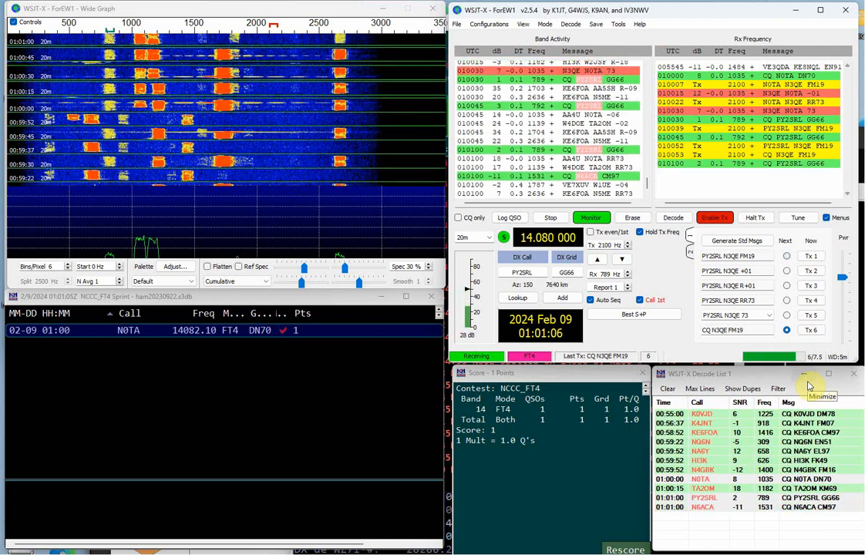
double_click(819, 507)
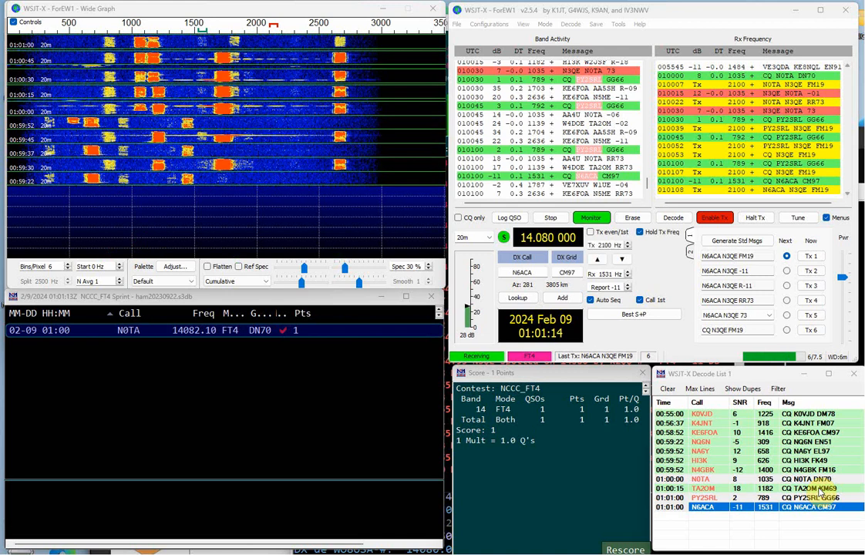
left_click(817, 303)
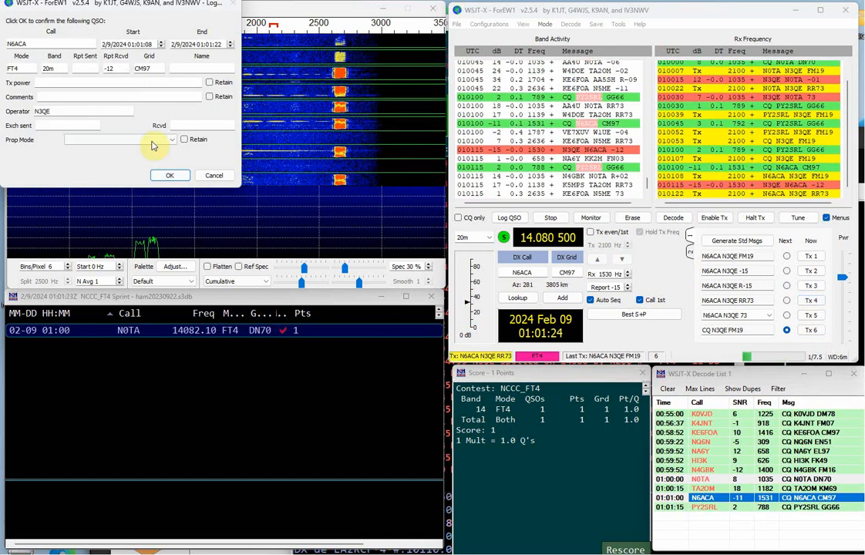
left_click(181, 175)
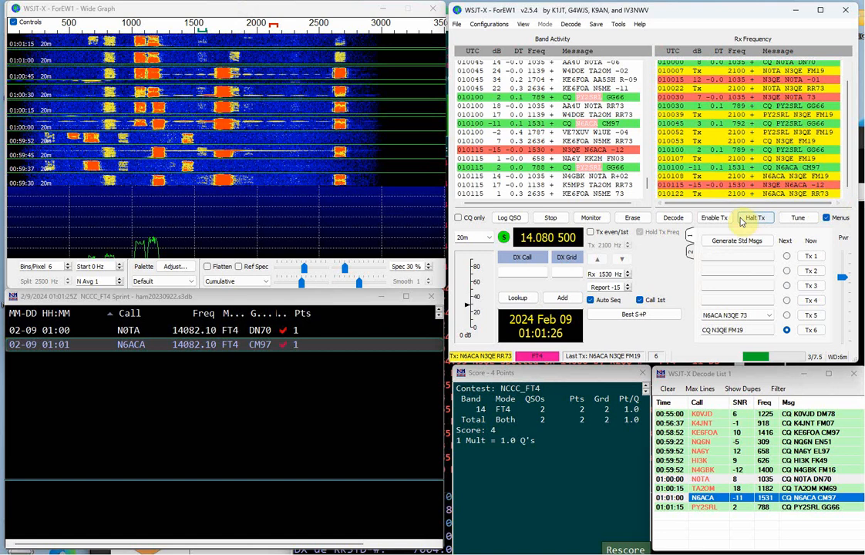
Step: Resume calling CQ, and work TA2OM at 1587 Hz through RR73 into the log
left_click(725, 219)
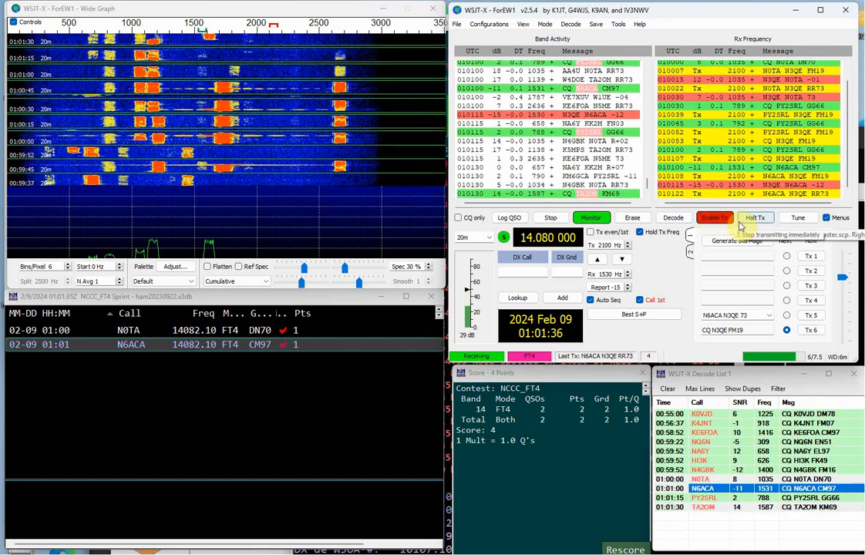
double_click(824, 509)
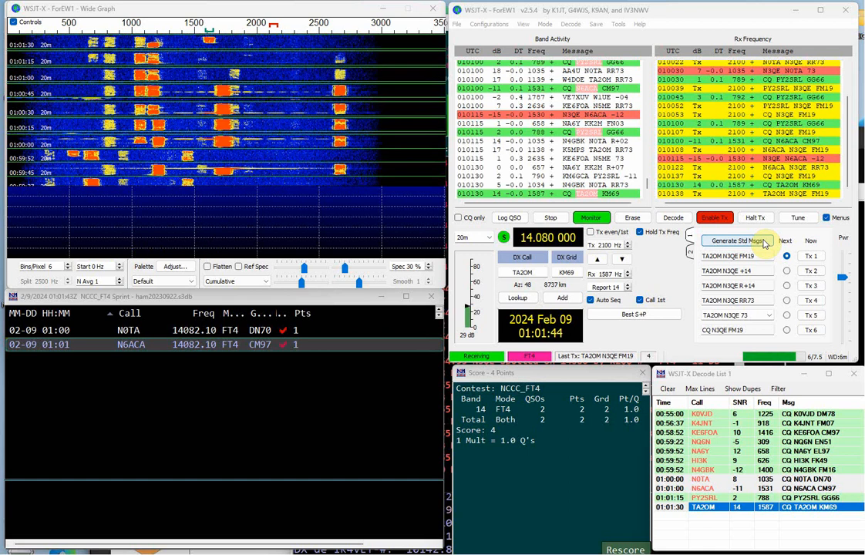
left_click(811, 301)
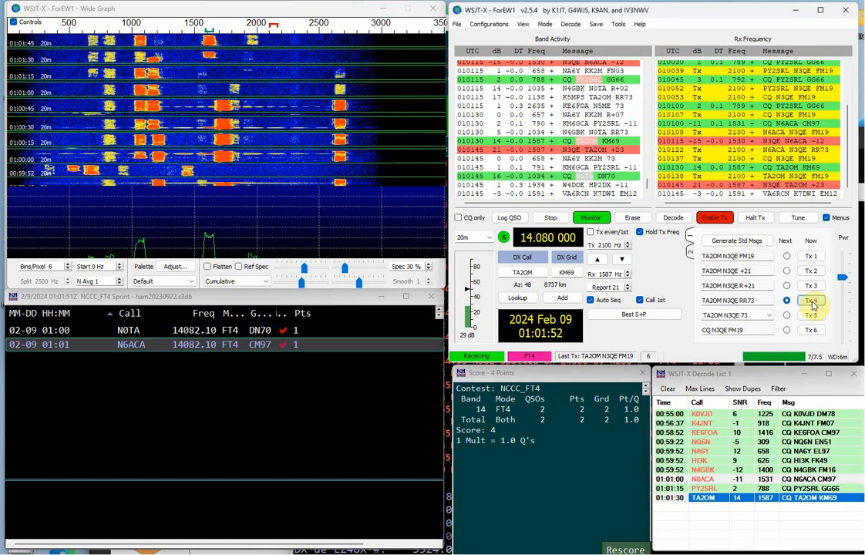
left_click(169, 175)
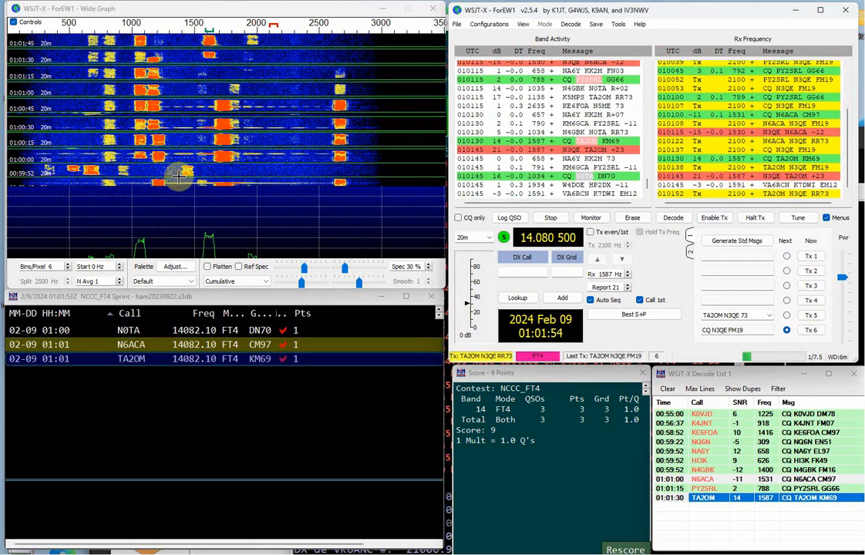
Step: Call CQ again, and complete the contact with HP2DX by sending RR73 and logging it
left_click(725, 218)
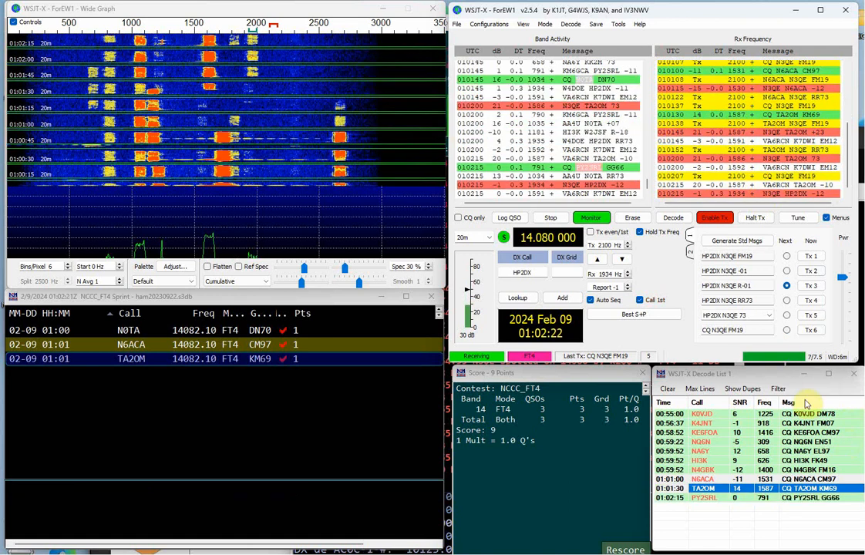
left_click(814, 300)
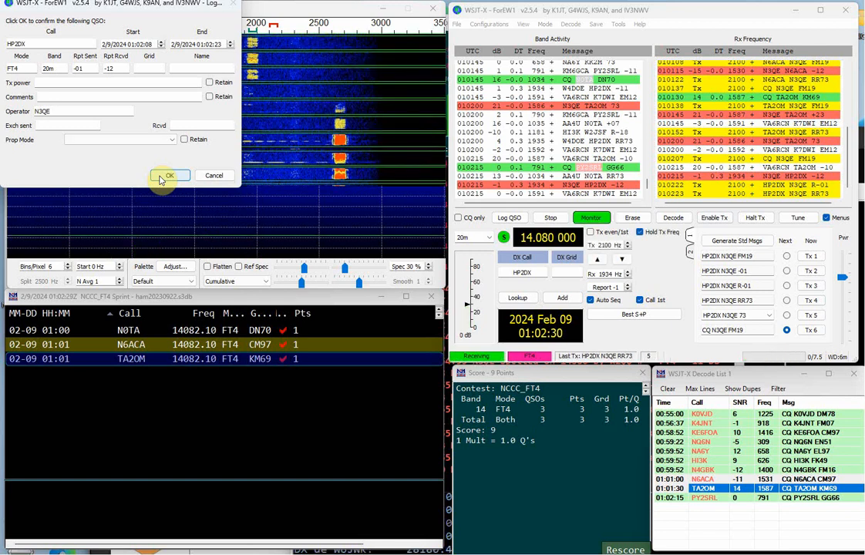
left_click(161, 177)
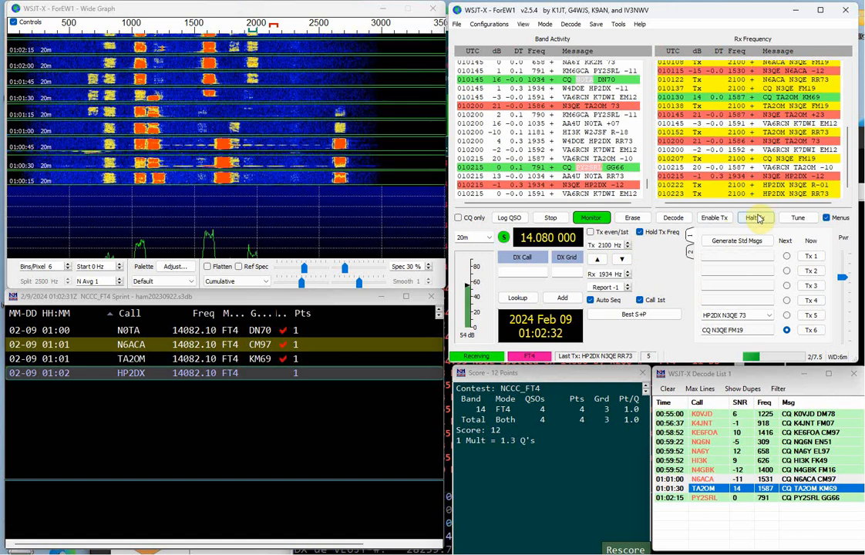
Step: Re-enable transmitting CQ, try to work PY2SRL at 790 Hz, and halt transmission after selecting TA2OM
left_click(721, 218)
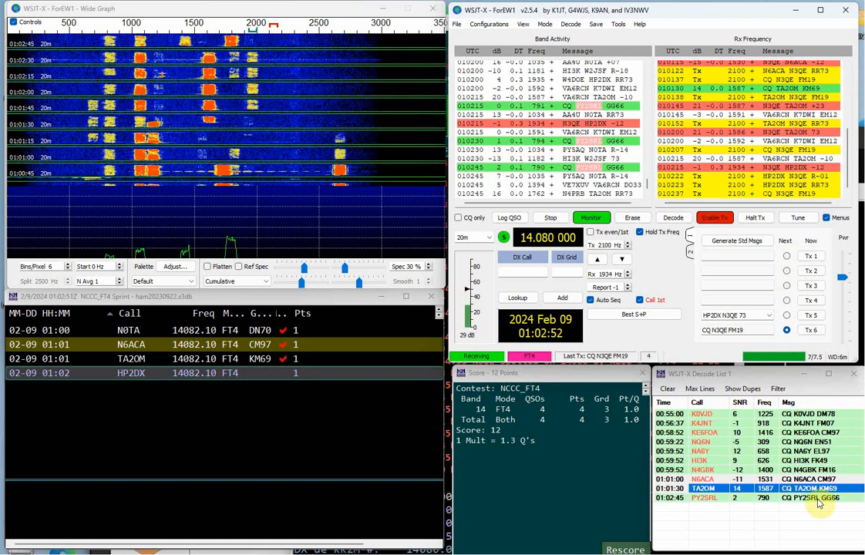
double_click(818, 498)
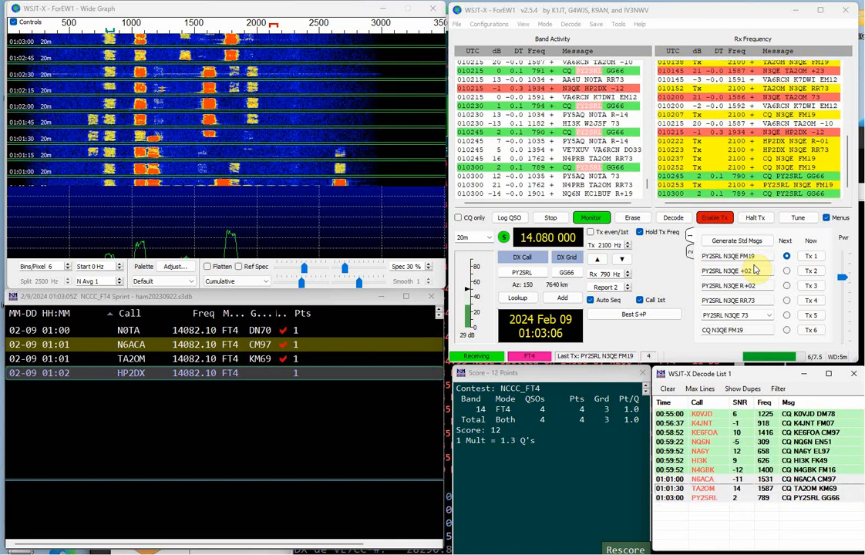
double_click(813, 490)
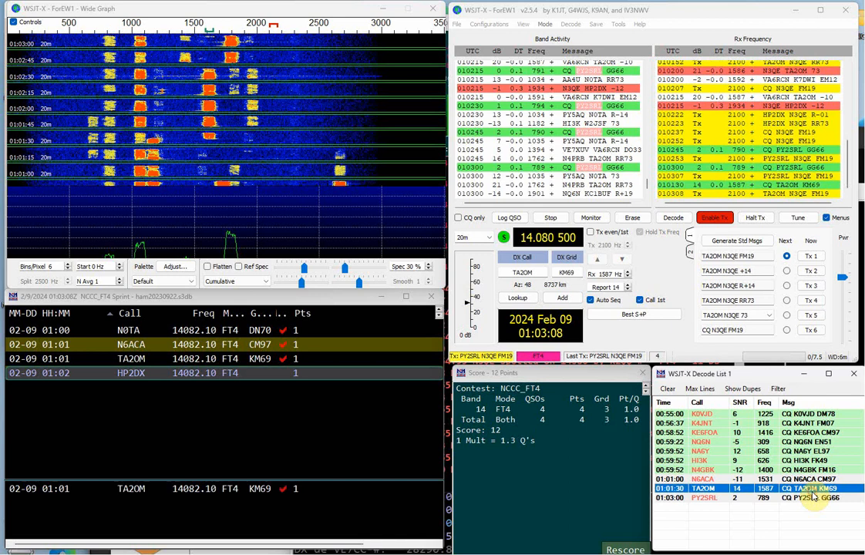
left_click(757, 219)
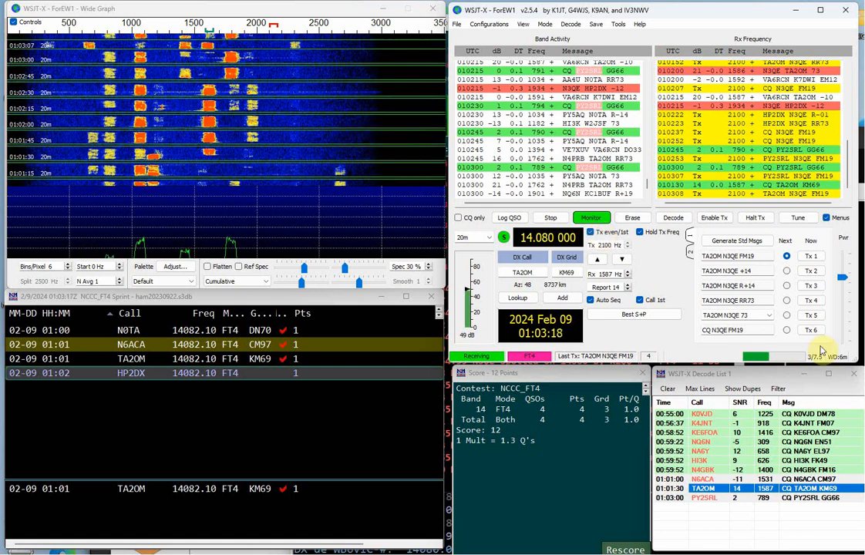
Step: Try to work W1UE at 1787 Hz, and return to transmitting CQ N3QE FM19
double_click(806, 509)
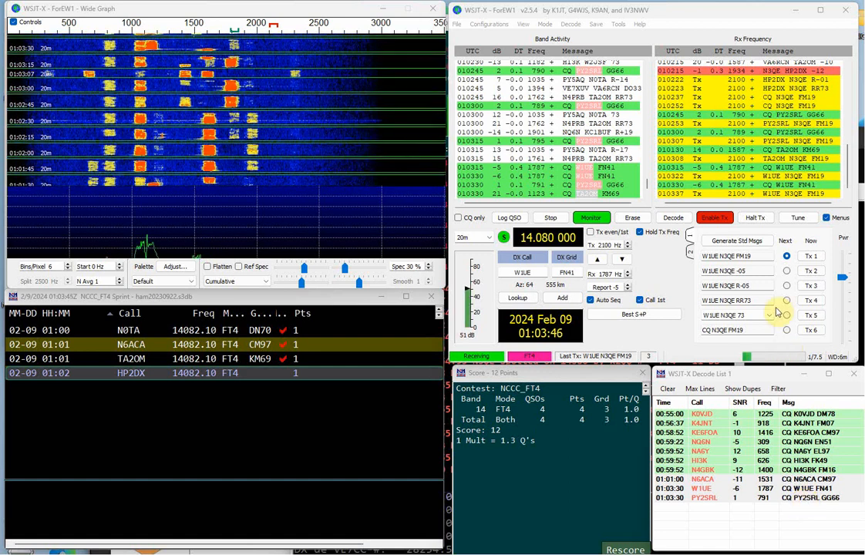
left_click(760, 218)
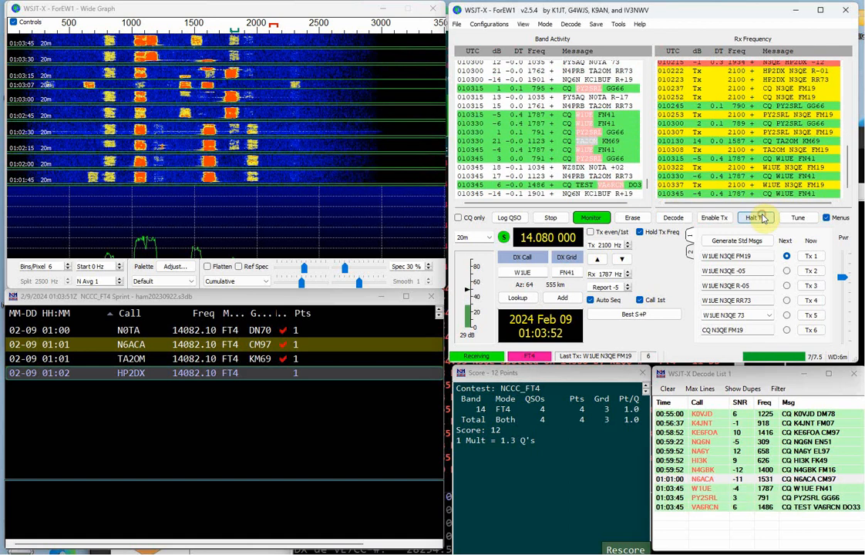
left_click(811, 330)
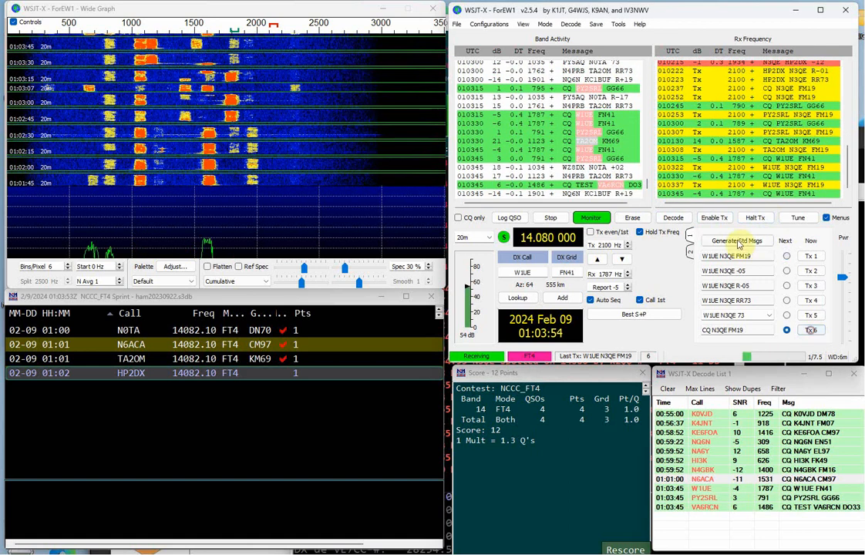
left_click(723, 220)
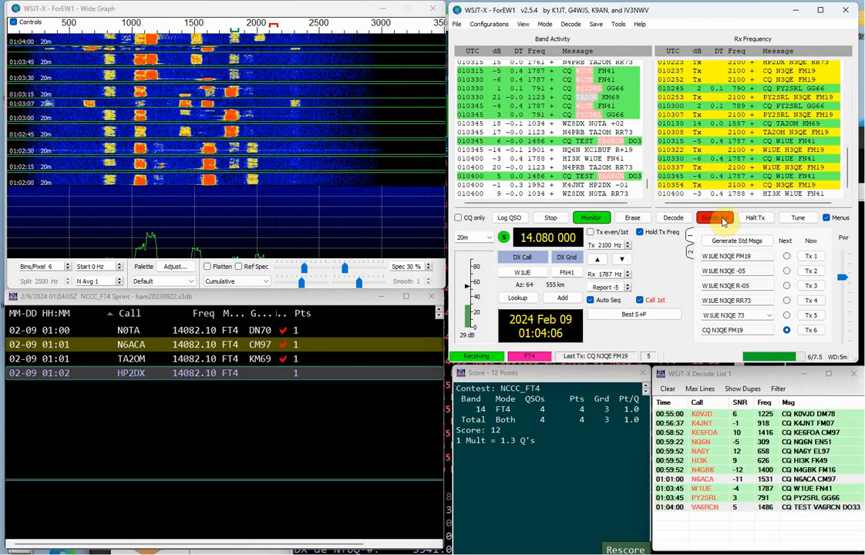
double_click(846, 507)
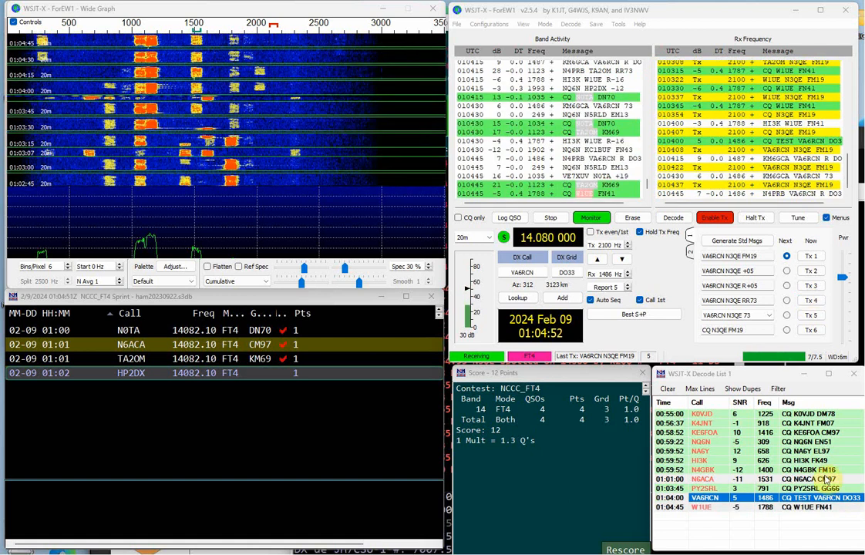
double_click(825, 508)
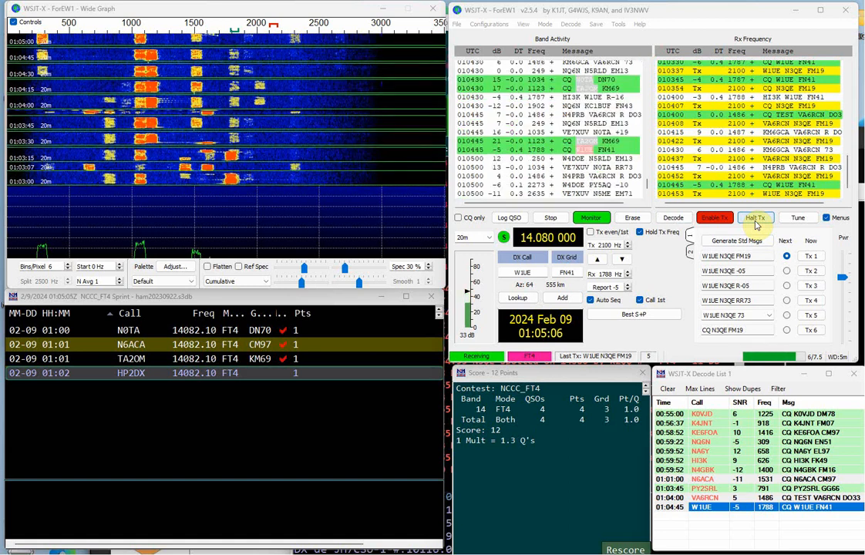
left_click(755, 225)
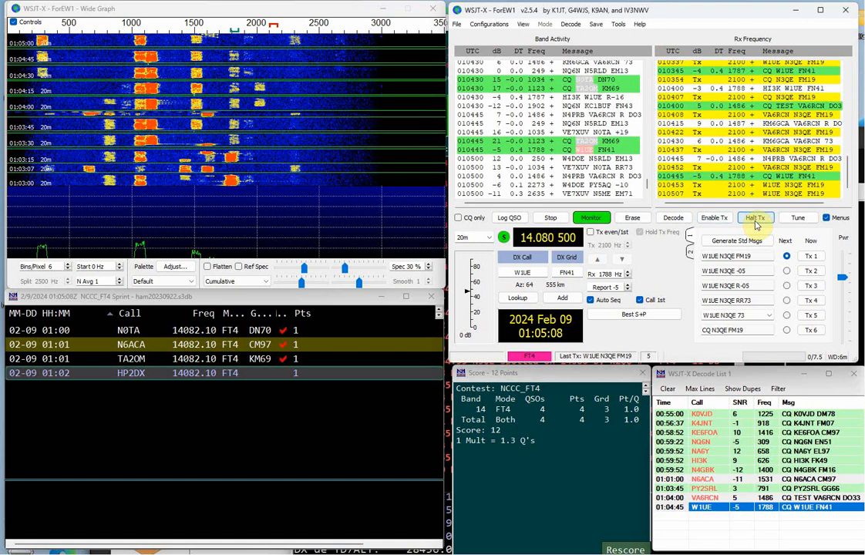
Step: Change to 7.047 500 MHz on the 40 m band and set the transmit audio frequency to 800 Hz
left_click(491, 239)
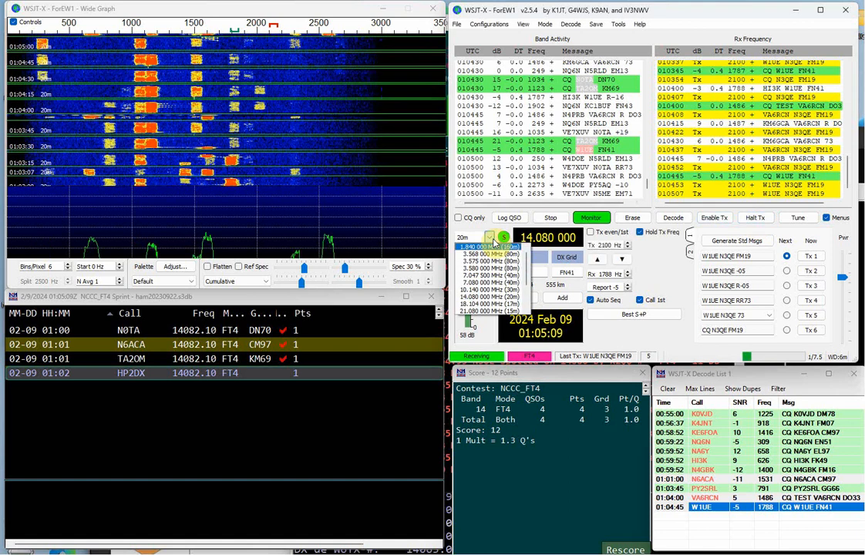
left_click(491, 279)
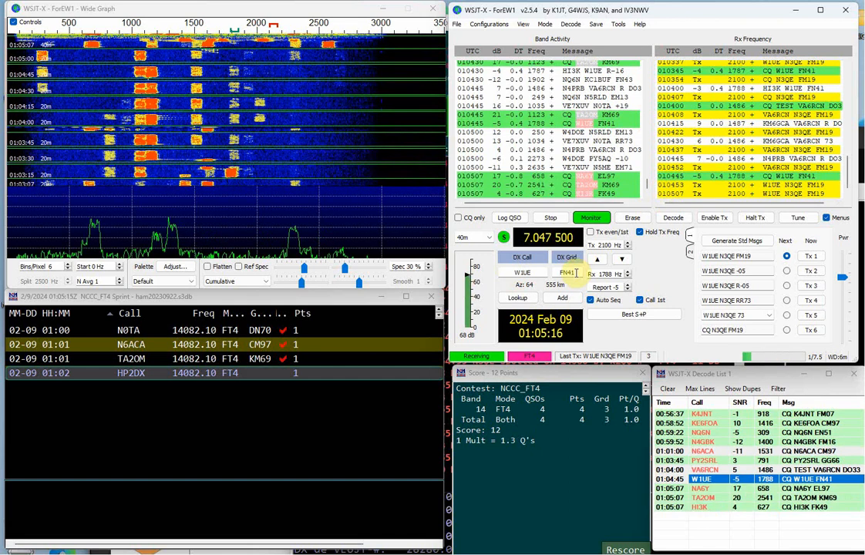
double_click(607, 246)
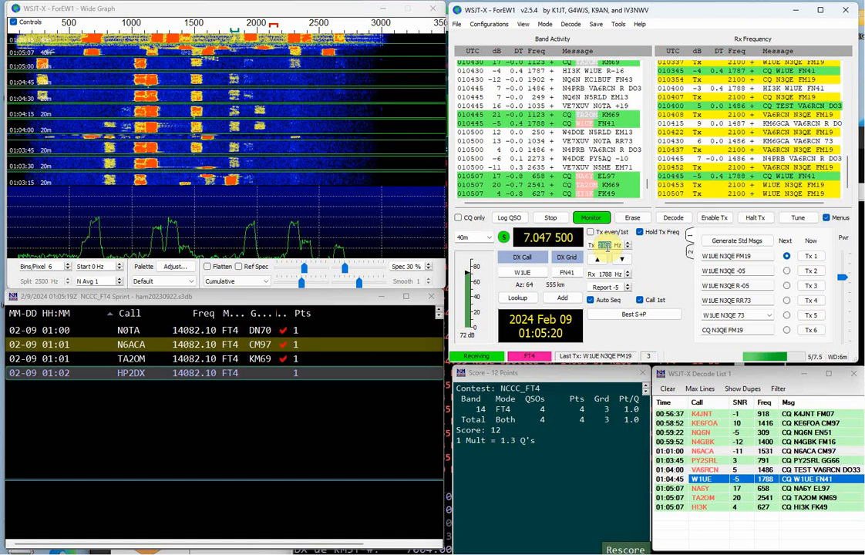
type("800")
key("Return")
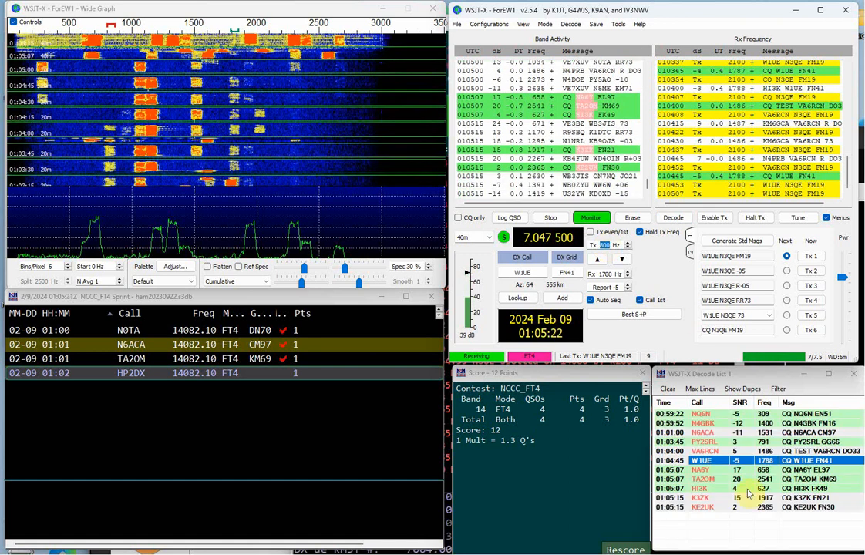
double_click(771, 508)
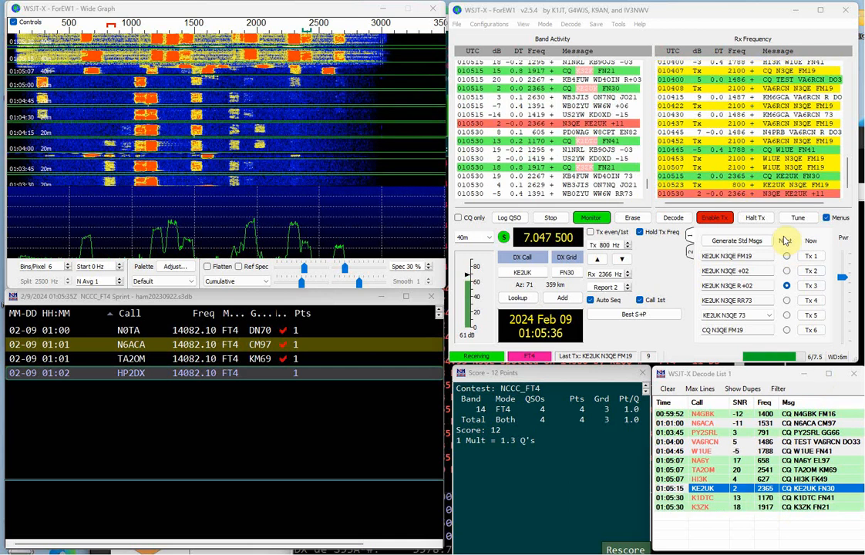
left_click(819, 300)
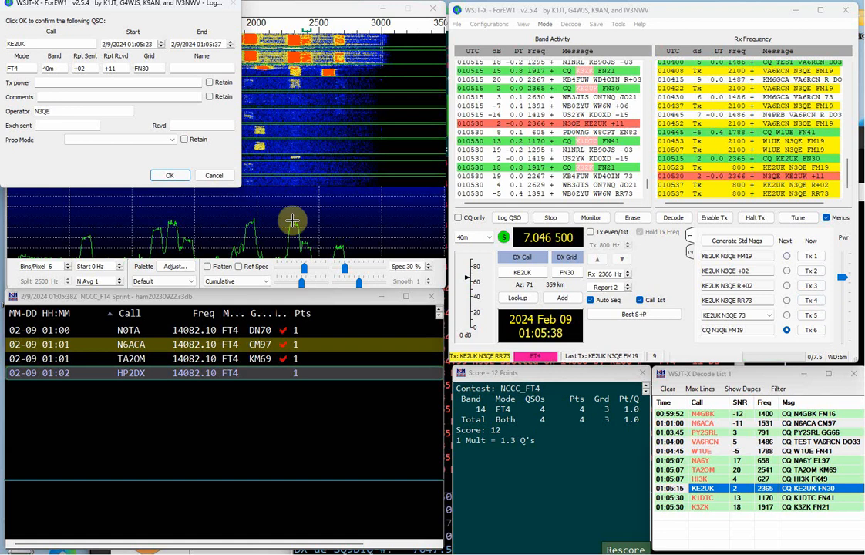
left_click(181, 177)
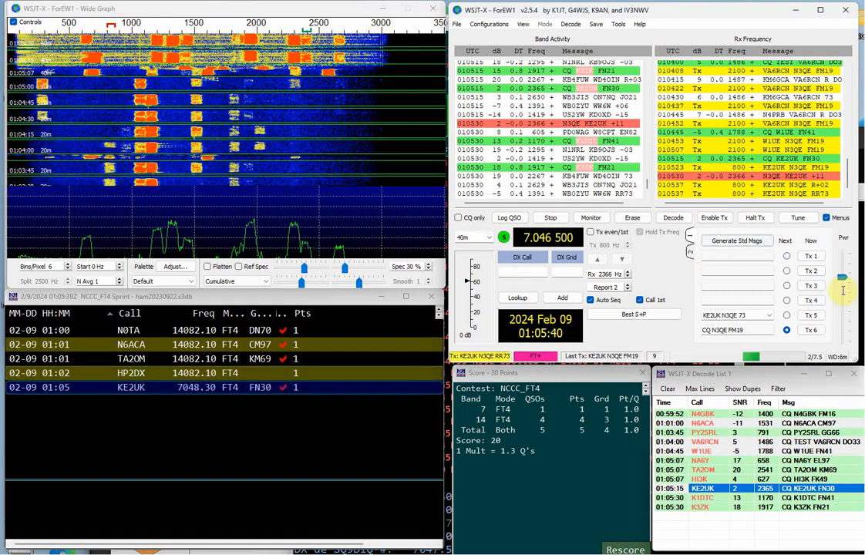
Step: Answer K3ZK's CQ at 1917 Hz on 40 m, send RR73, and log the contact
left_click(713, 218)
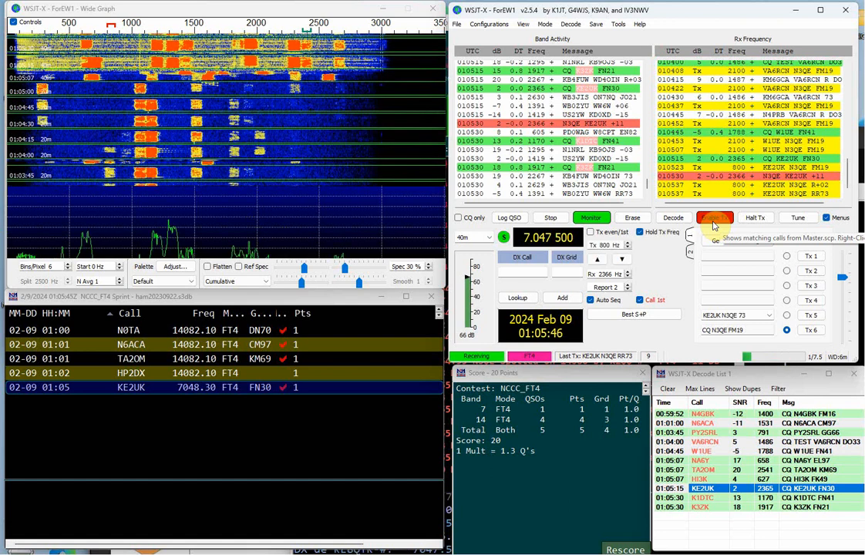
double_click(787, 507)
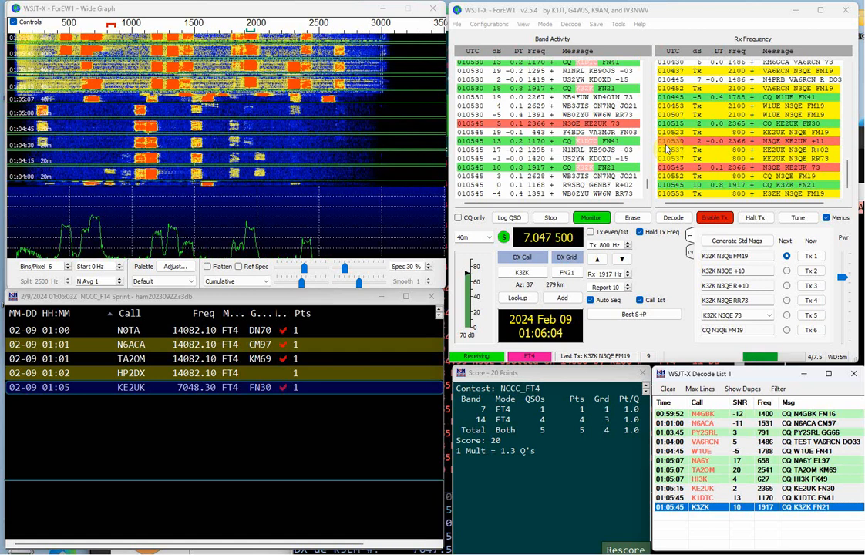
left_click(813, 302)
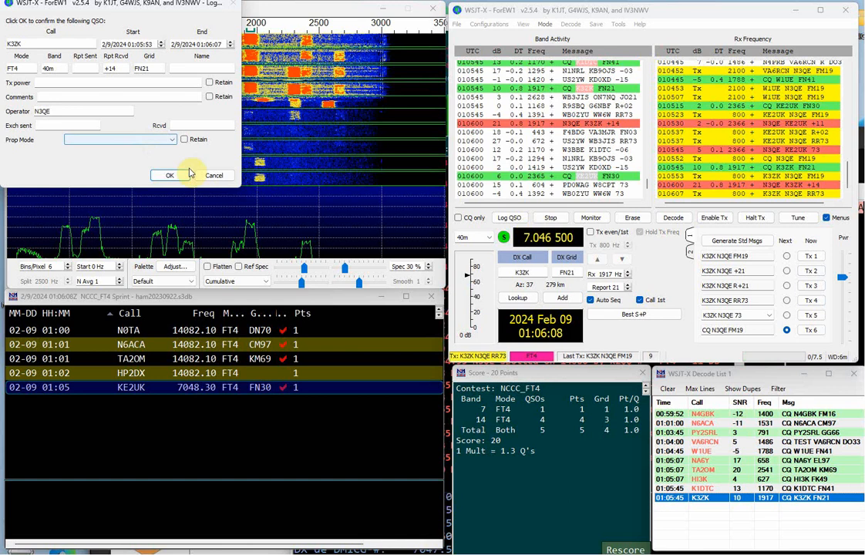
left_click(179, 176)
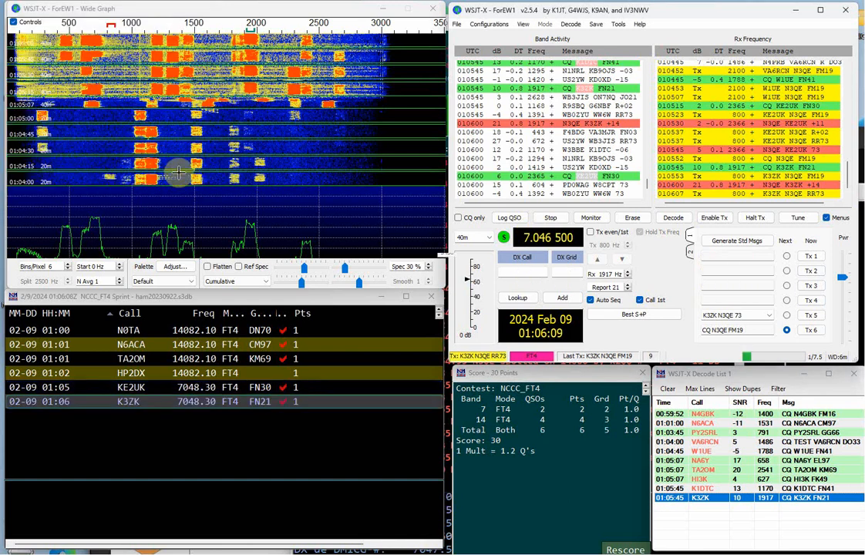
Step: Answer WW6W's CQ from grid DN86, send RR73, and log the contact
left_click(717, 219)
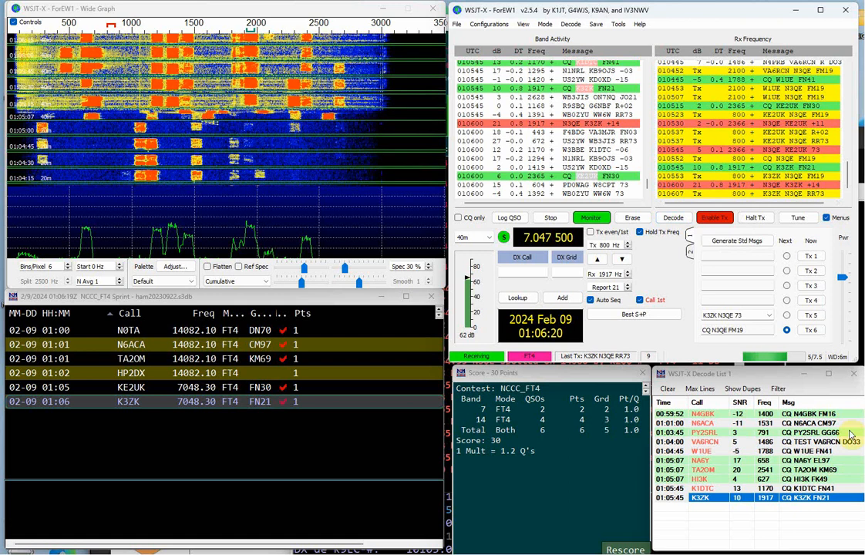
double_click(798, 498)
double_click(803, 507)
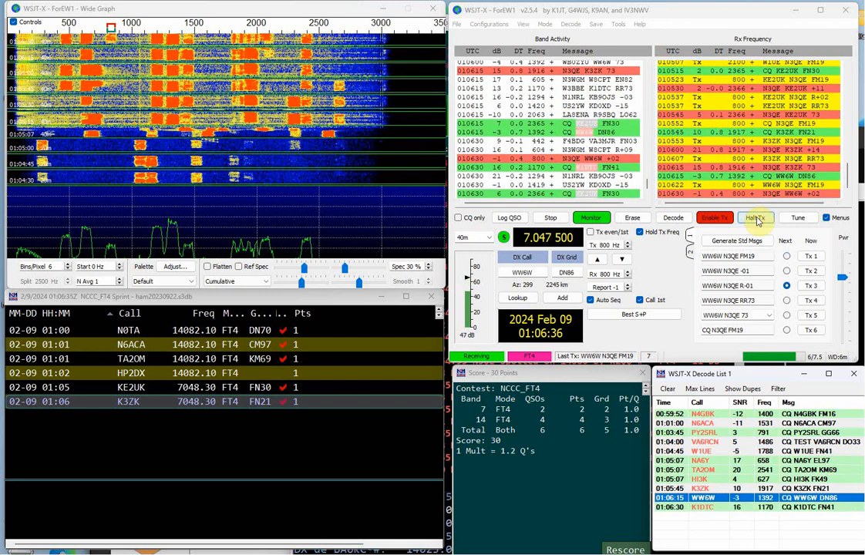
left_click(812, 300)
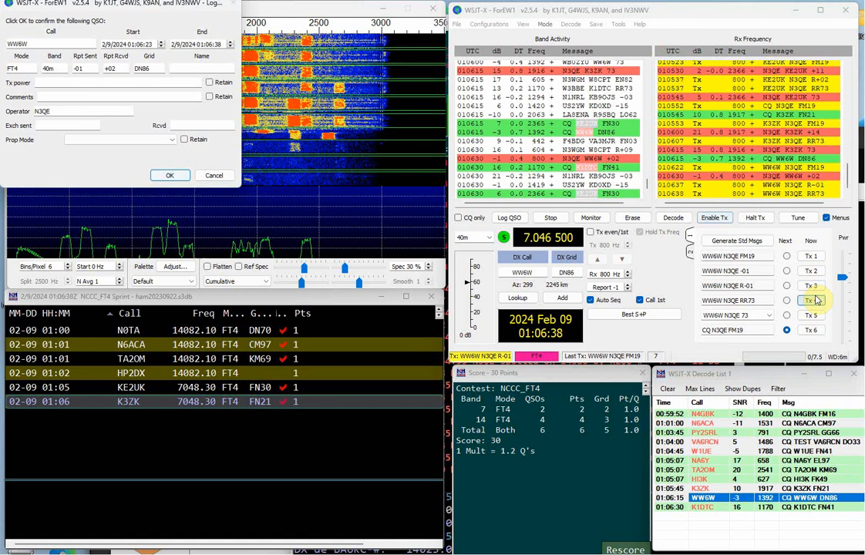
left_click(165, 177)
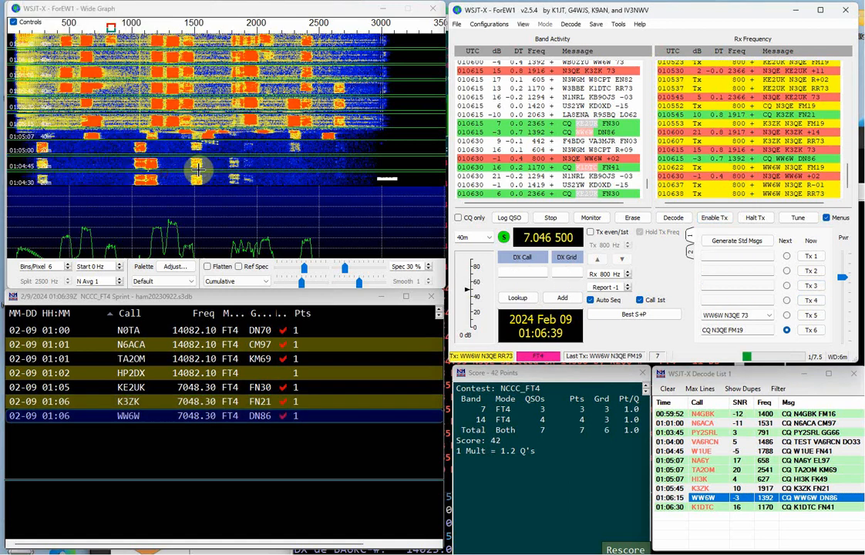
left_click(702, 217)
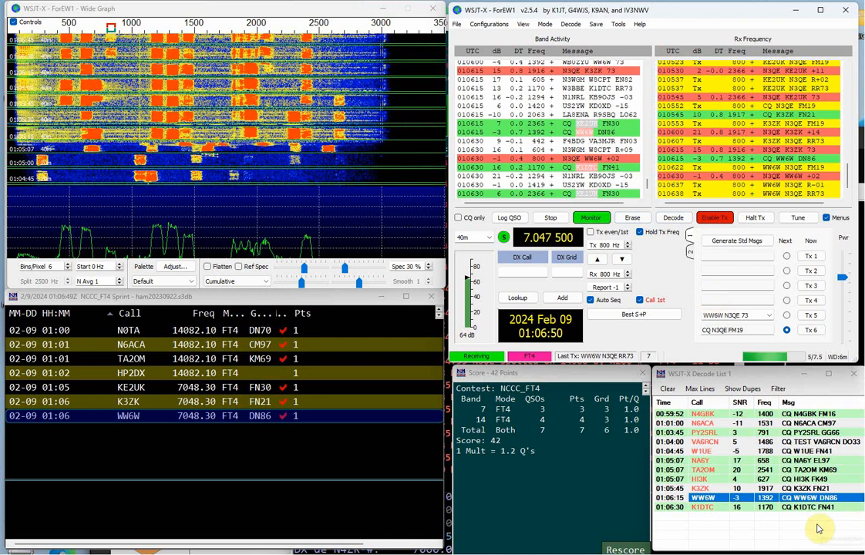
double_click(771, 515)
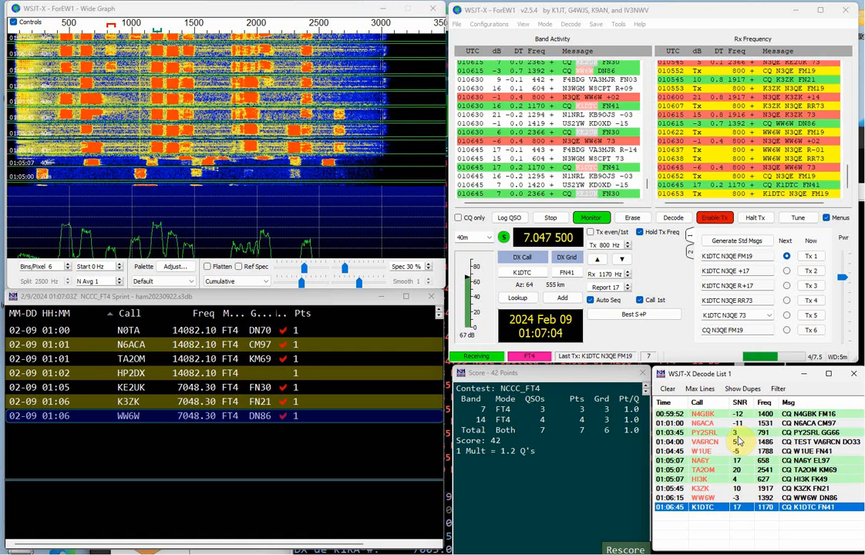
left_click(820, 303)
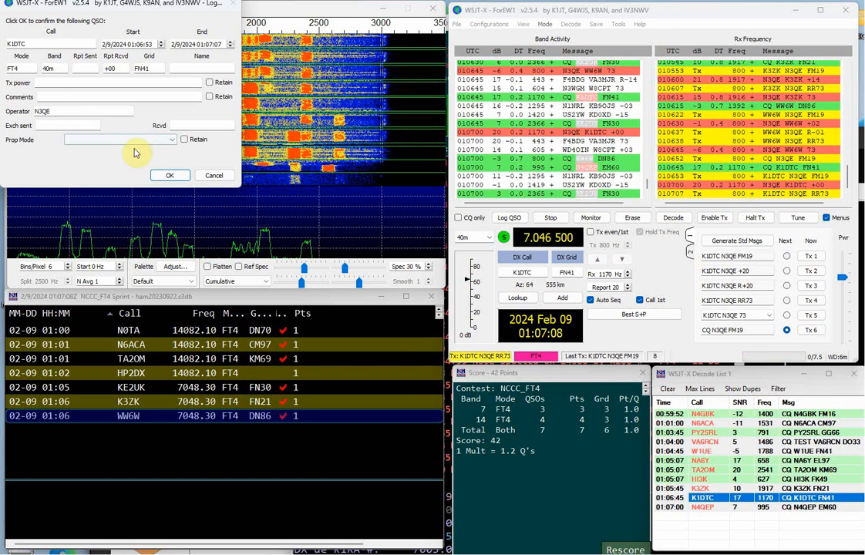
left_click(177, 175)
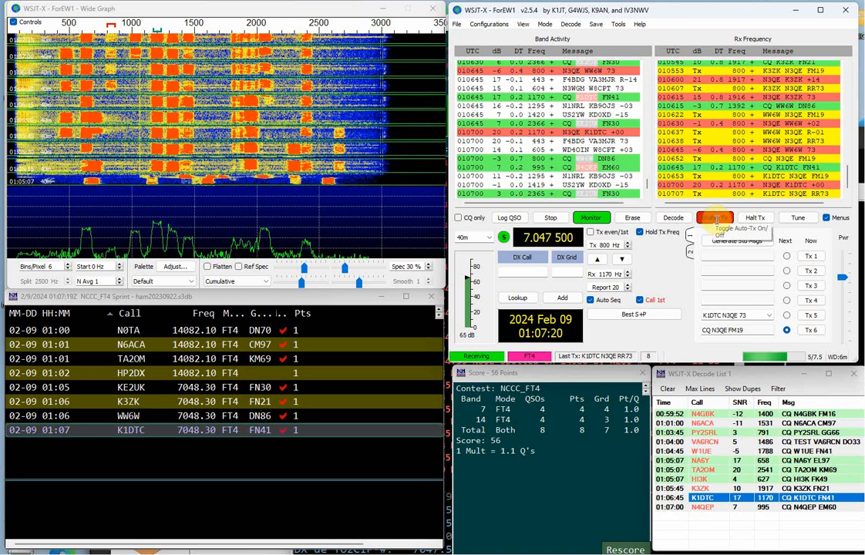
Step: Answer N4QEP's CQ at 996 Hz, send RR73, and log the contact
double_click(800, 499)
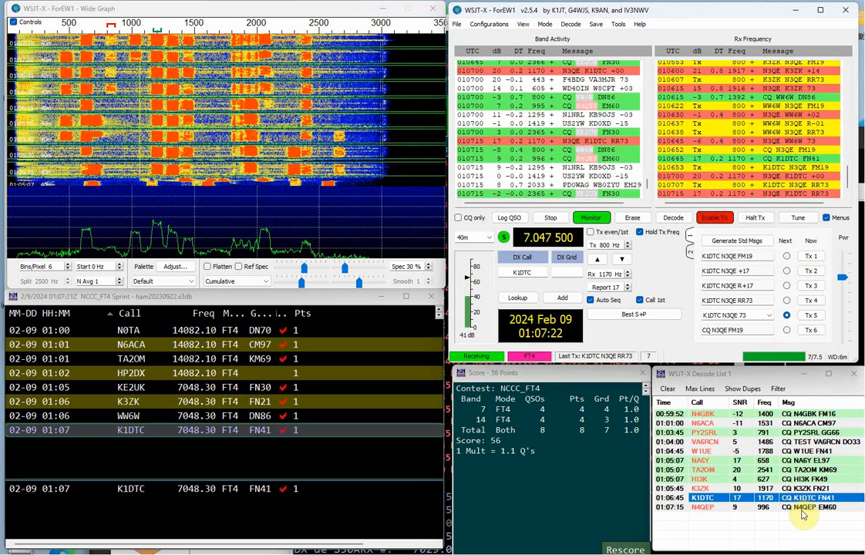
double_click(803, 514)
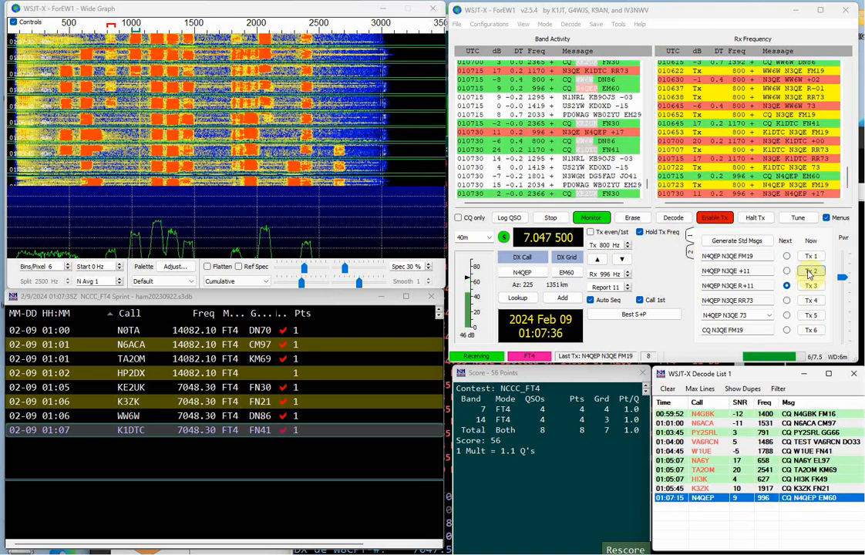
left_click(810, 300)
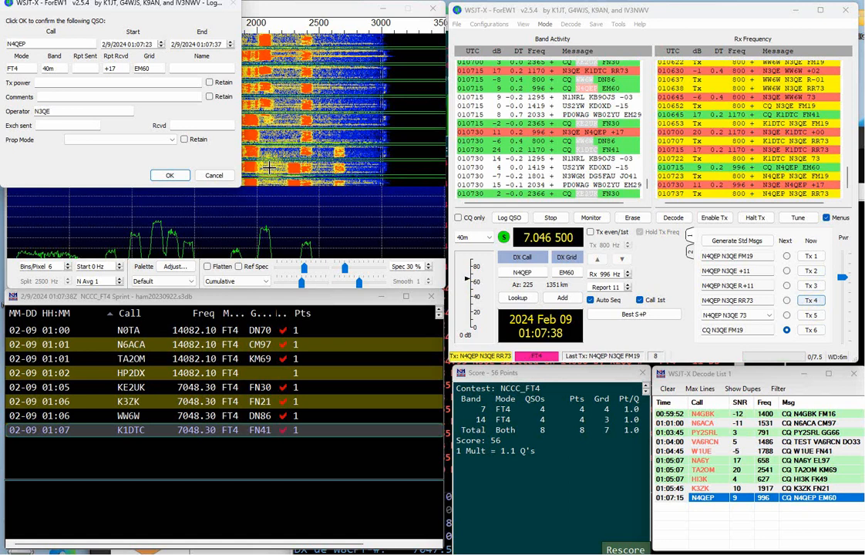
left_click(173, 177)
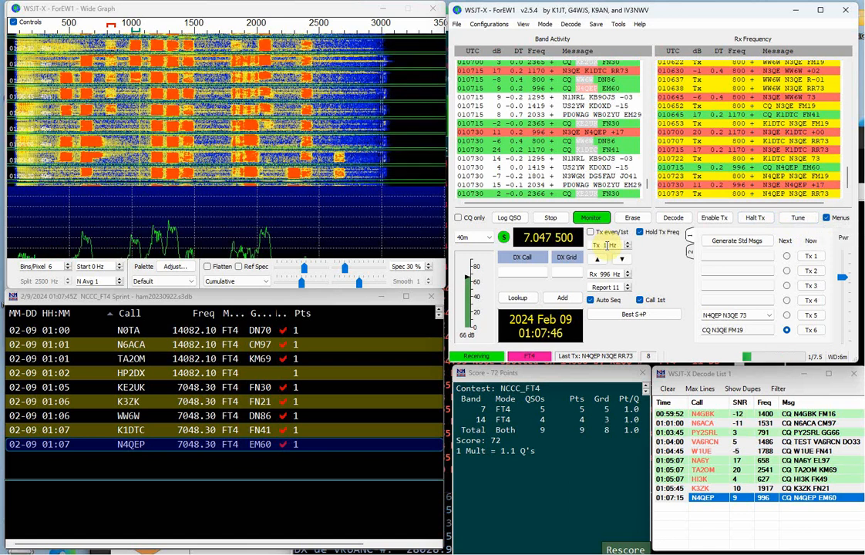
Step: Switch transmission to the even/1st period at 1600 Hz, and work W4CNA with RR73 and log the contact
left_click(211, 80, "shift")
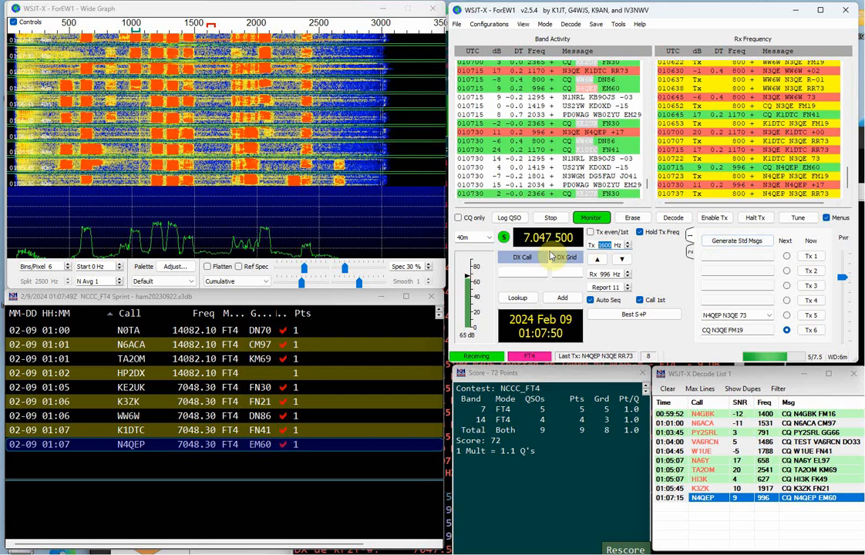
left_click(591, 234)
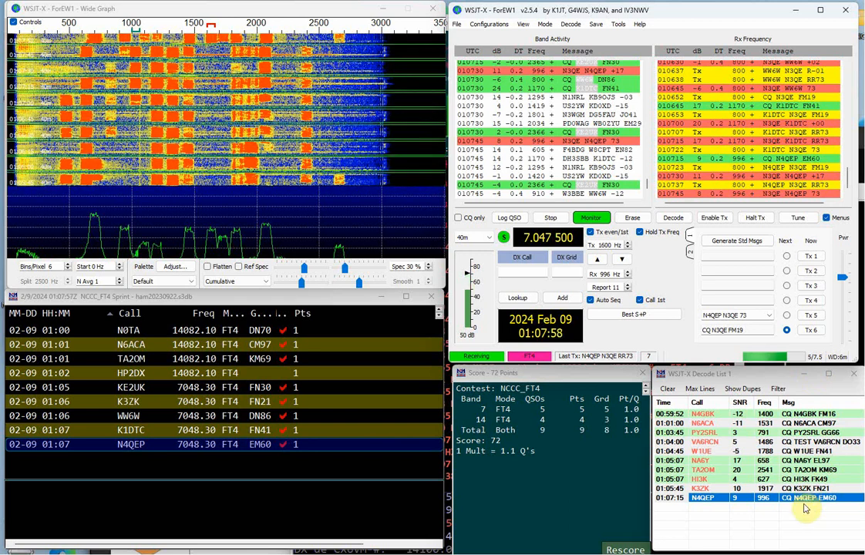
double_click(806, 508)
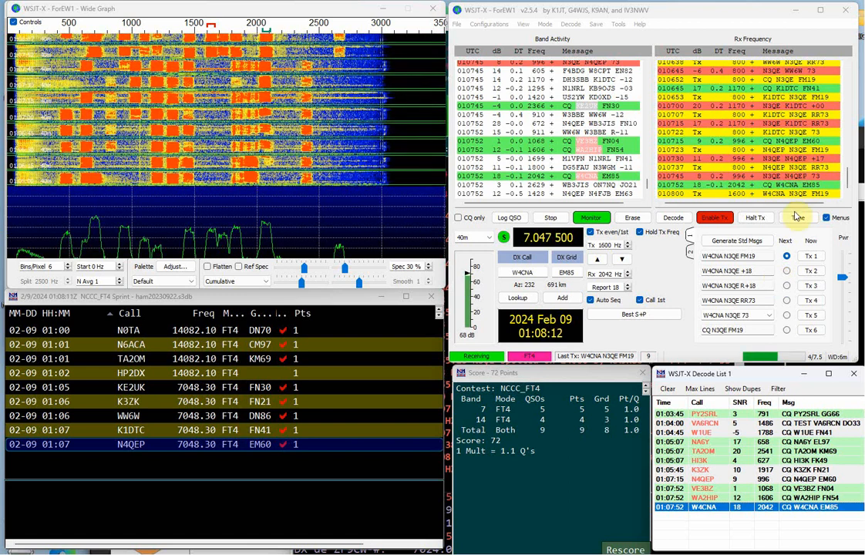
left_click(811, 301)
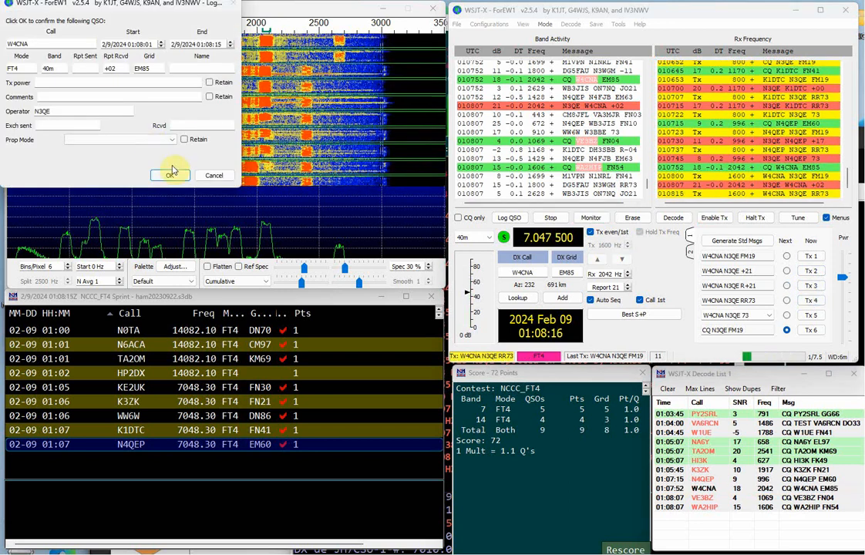
left_click(171, 174)
left_click(730, 222)
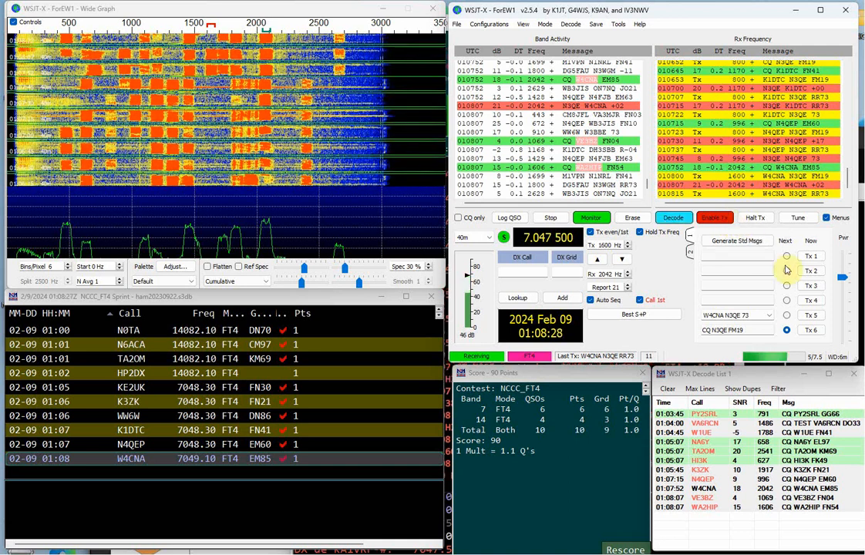
double_click(811, 507)
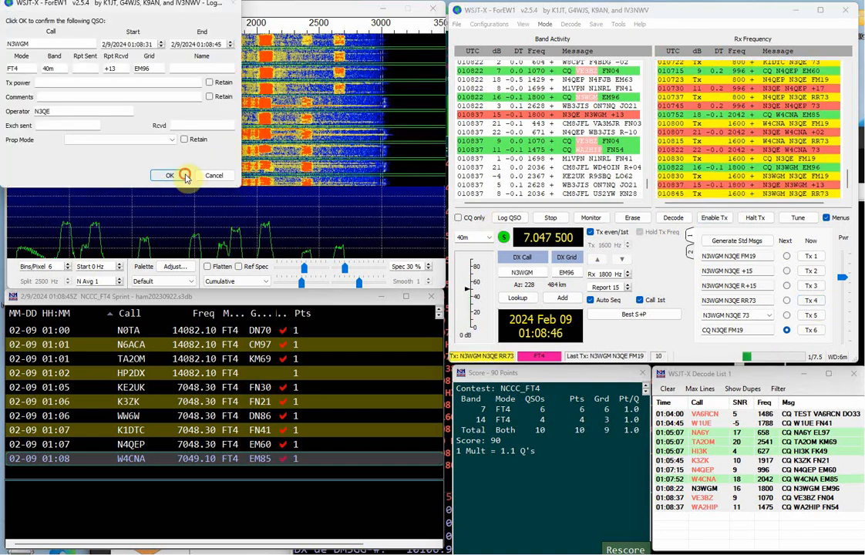
left_click(168, 175)
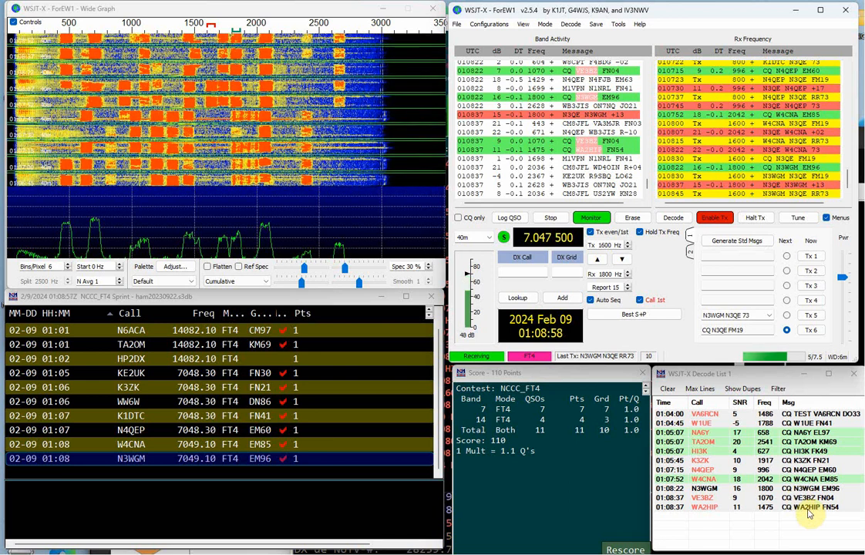
double_click(808, 509)
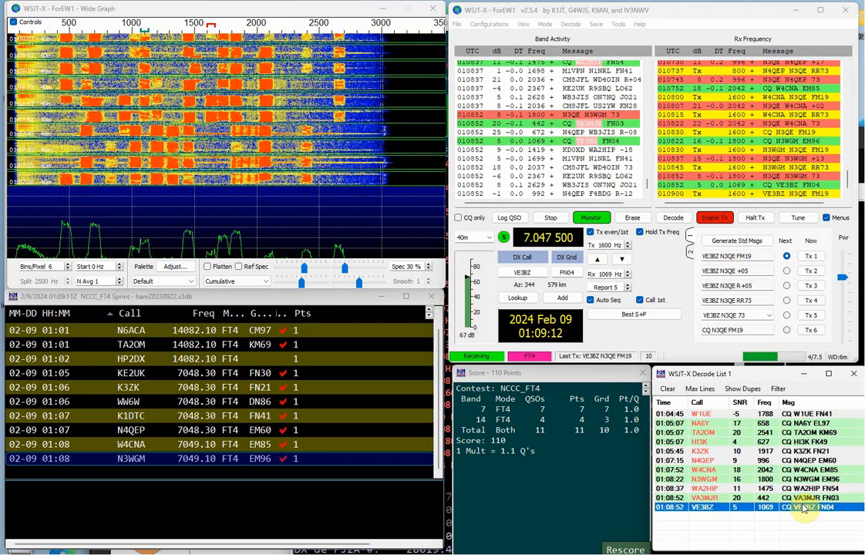
left_click(809, 305)
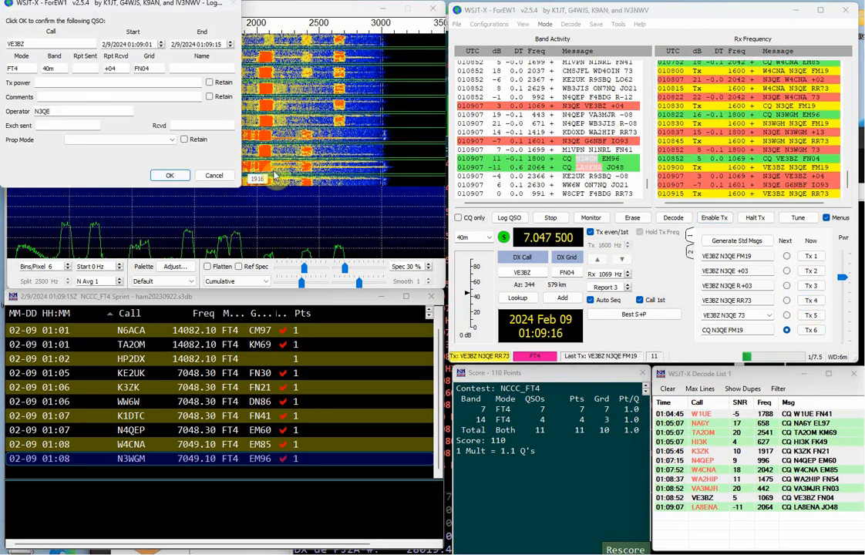
left_click(171, 175)
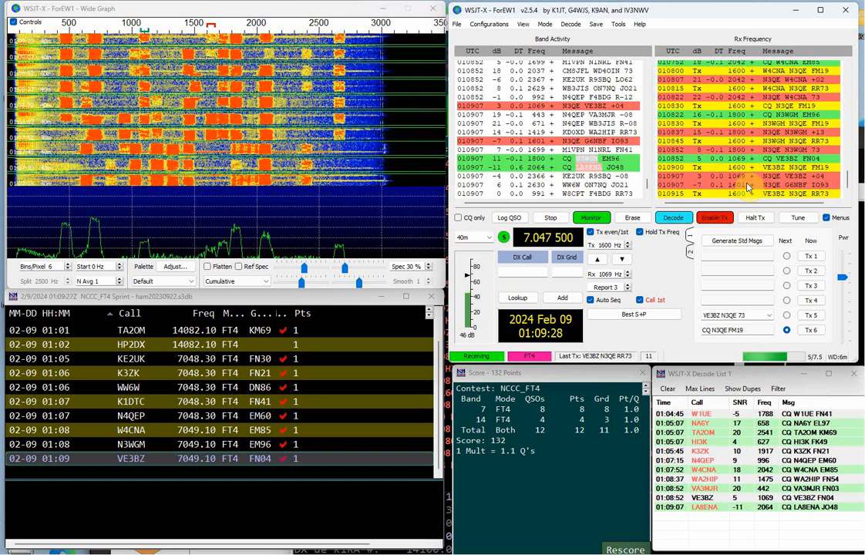
double_click(753, 193)
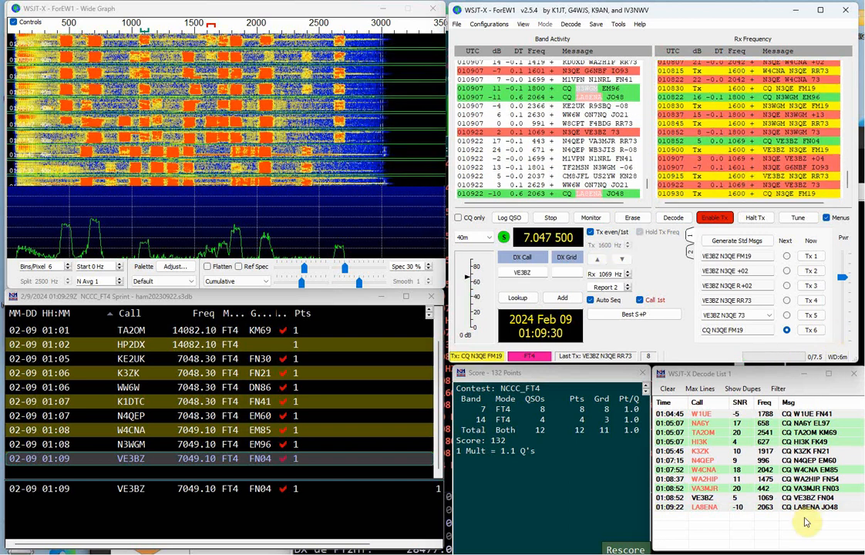
double_click(803, 508)
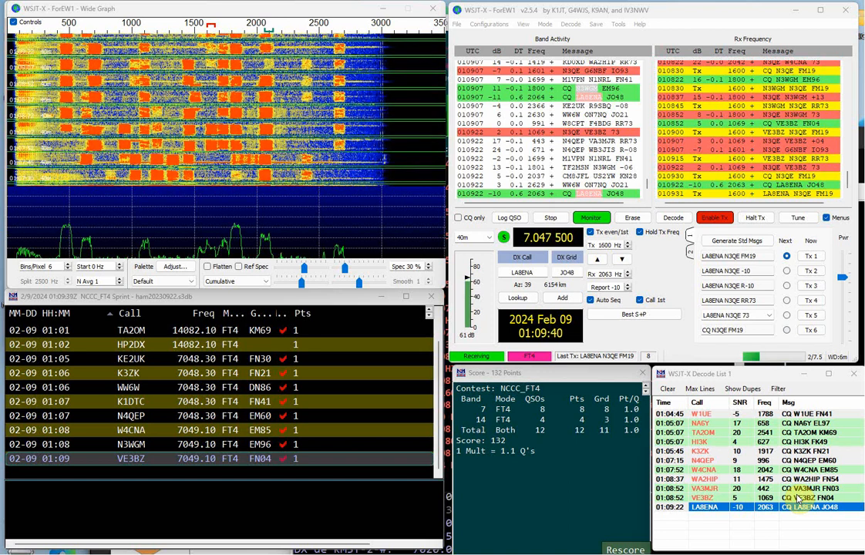
left_click(810, 331)
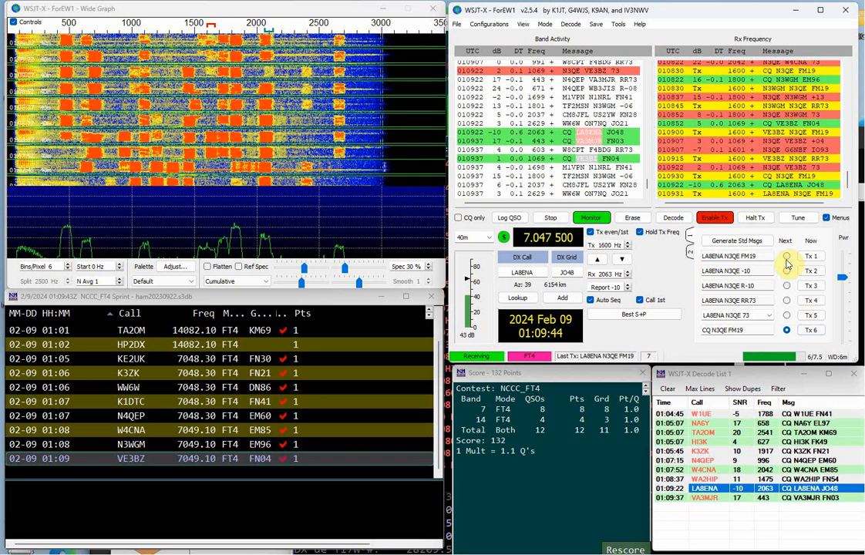
double_click(827, 498)
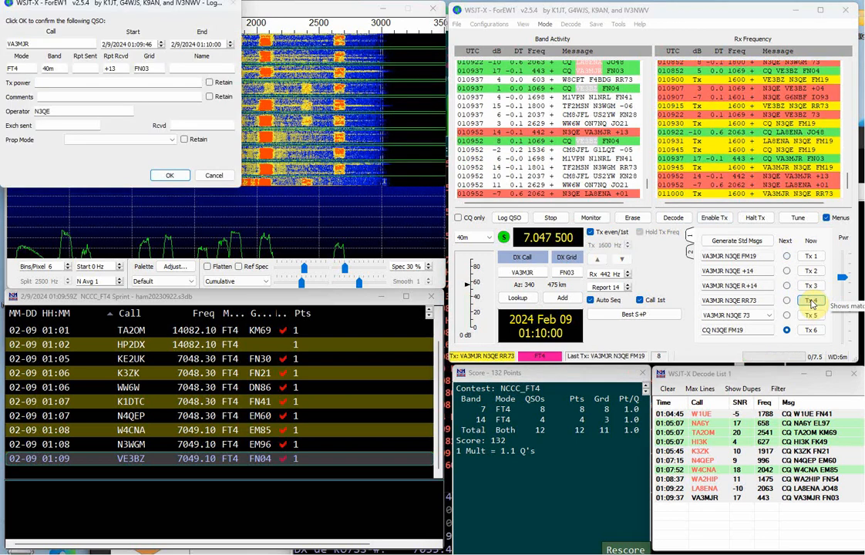
left_click(170, 181)
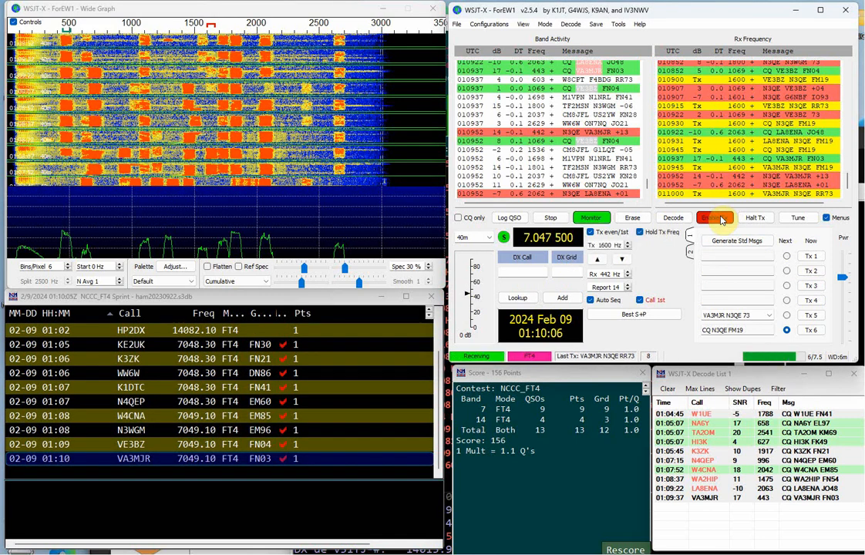
double_click(811, 488)
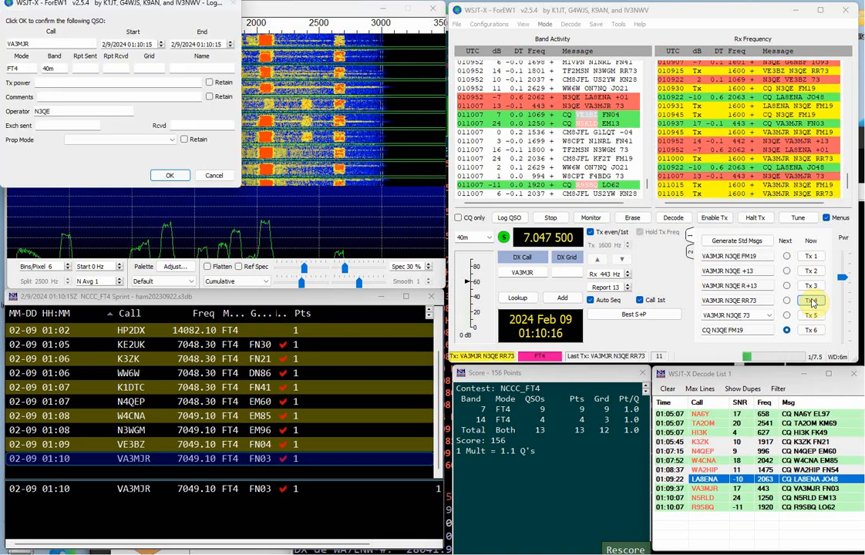
left_click(755, 221)
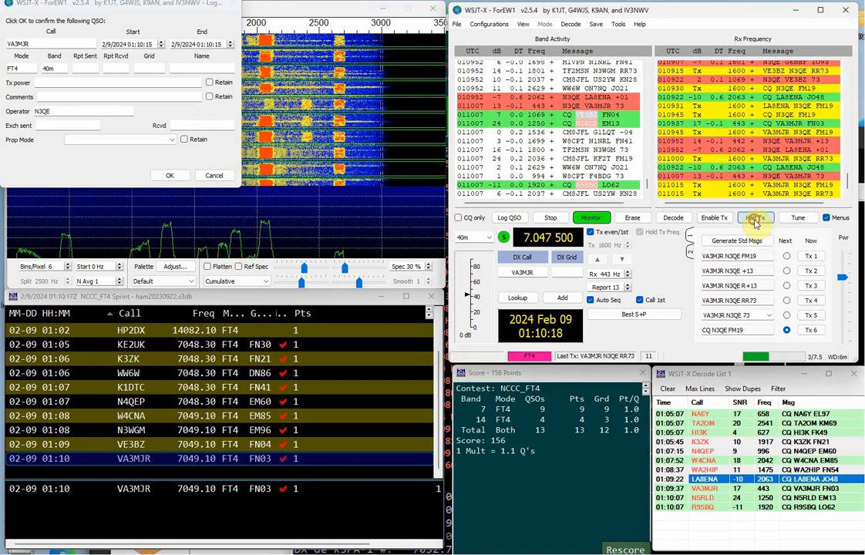
left_click(221, 175)
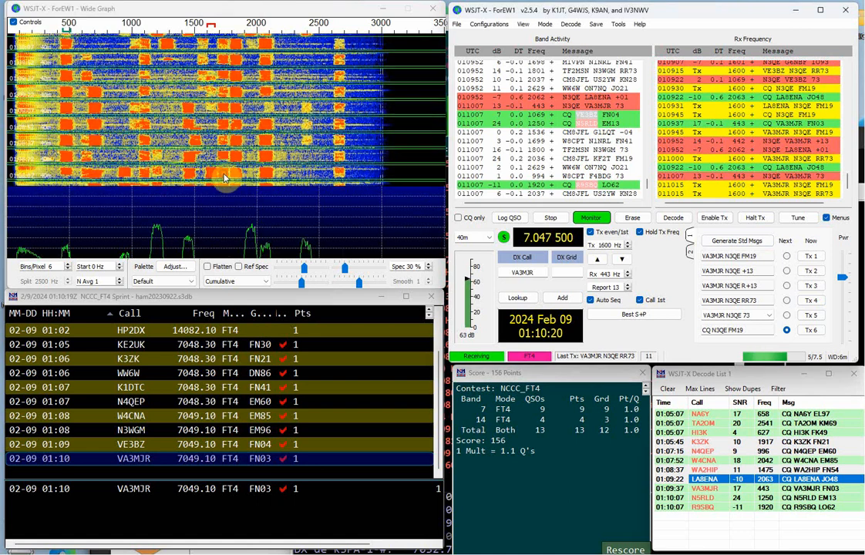
left_click(717, 217)
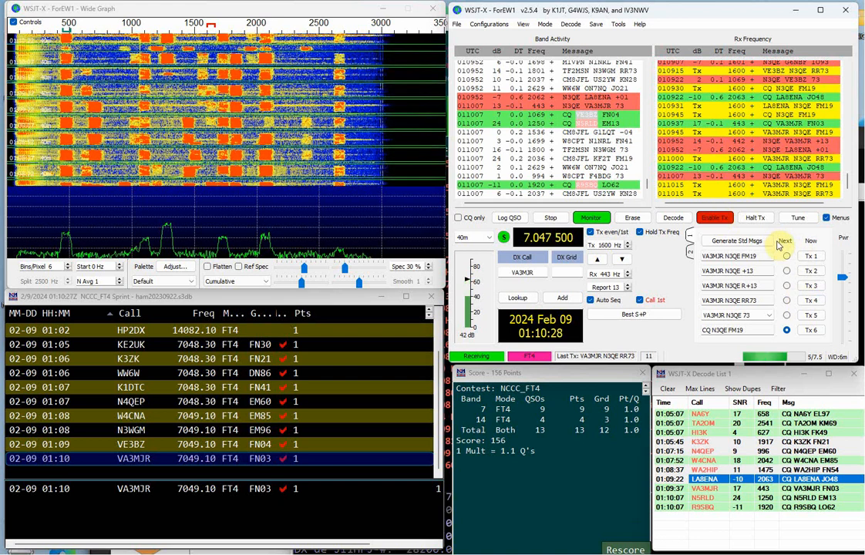
left_click(808, 300)
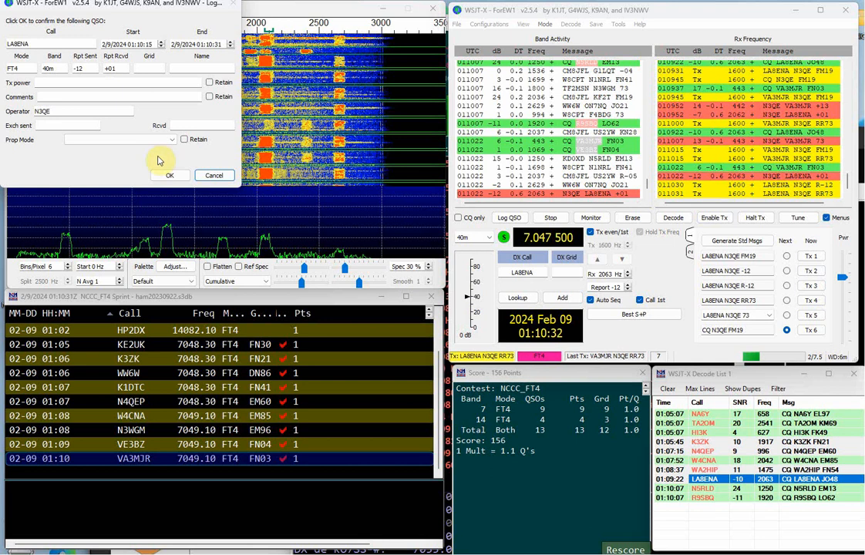
left_click(171, 175)
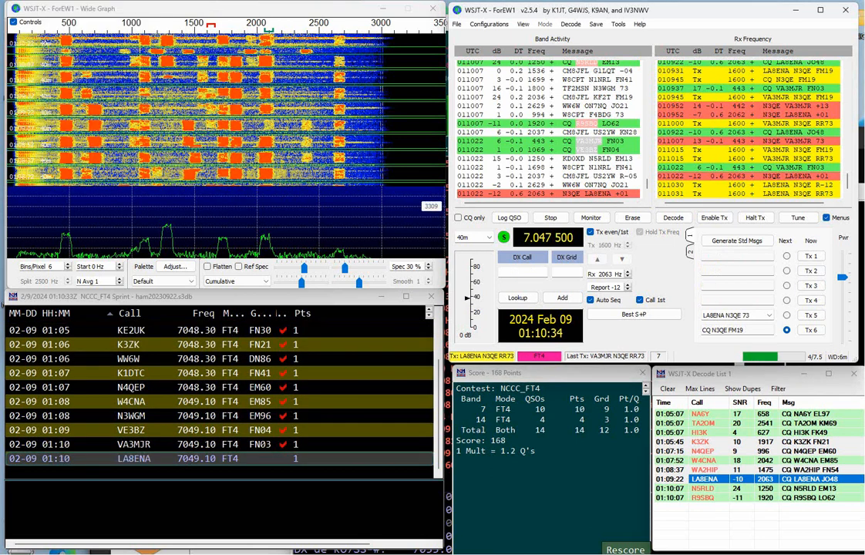
left_click(704, 219)
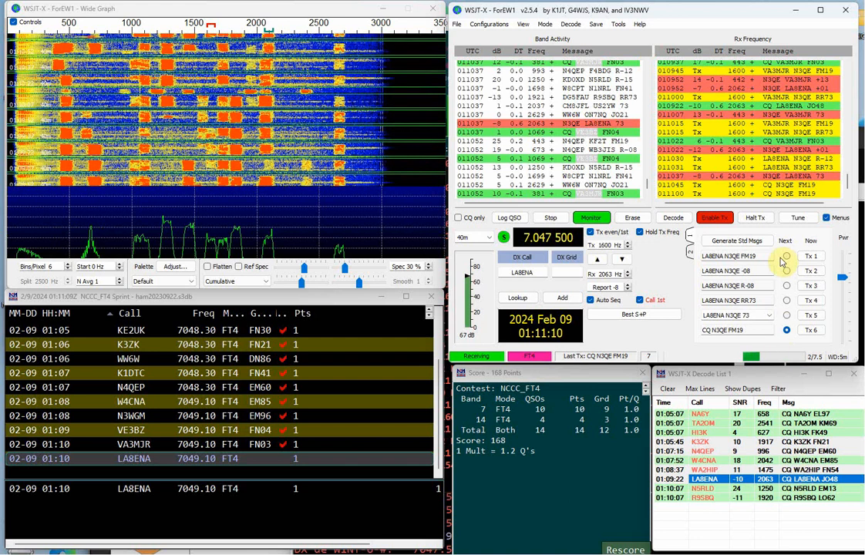
left_click(811, 301)
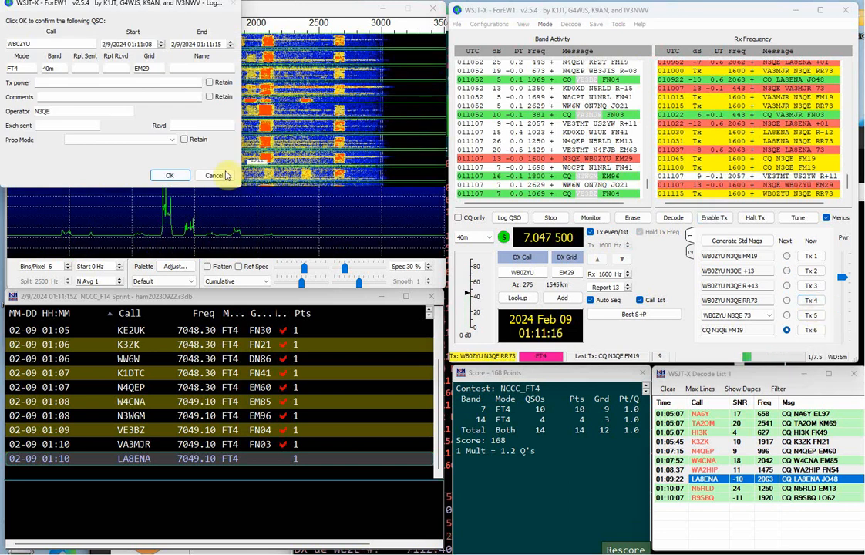
left_click(183, 175)
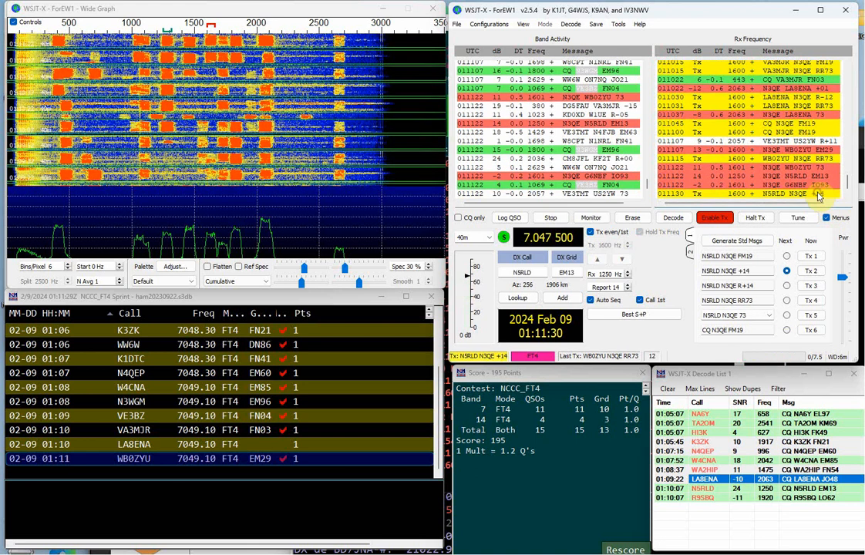
double_click(817, 185)
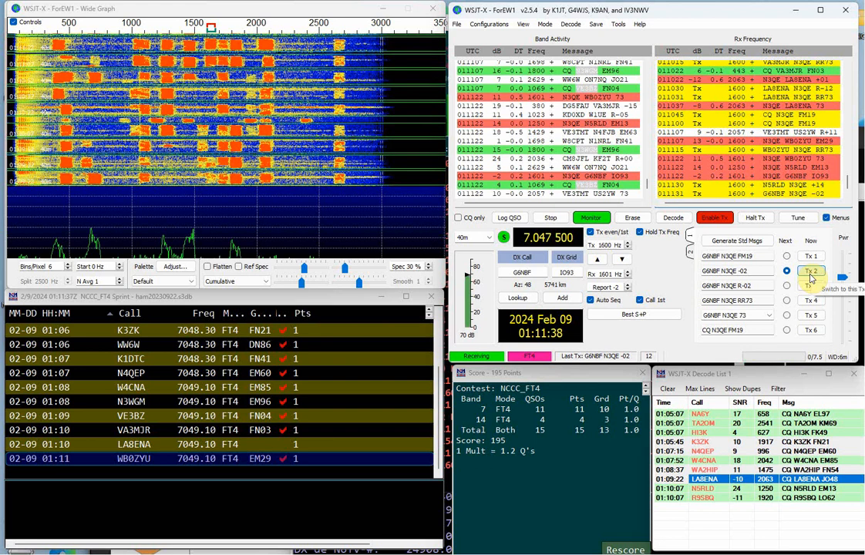
left_click(809, 301)
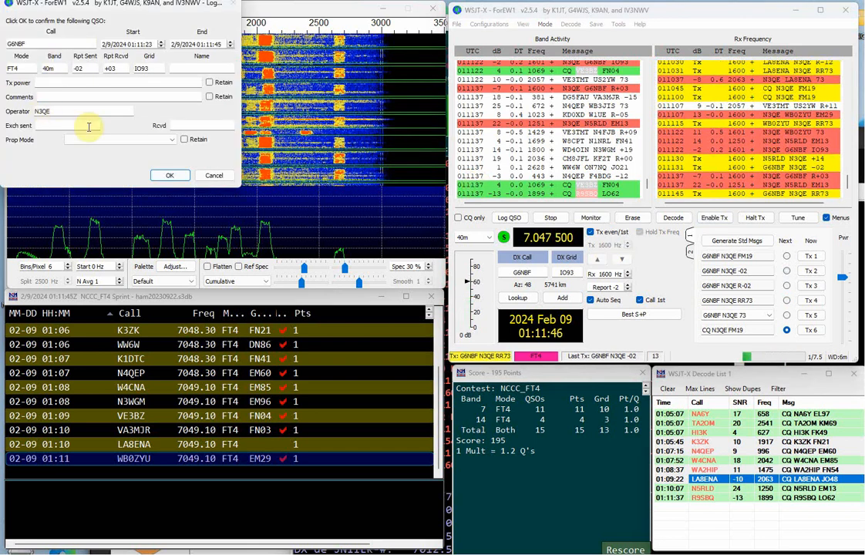
left_click(174, 177)
left_click(717, 219)
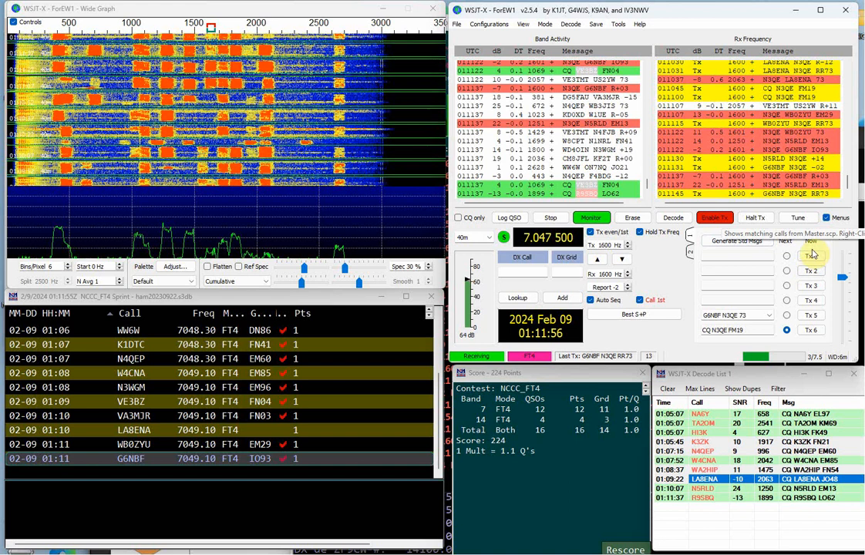
Step: Send RR73 to N5RLD, log the contact, and re-enable transmission to call CQ
left_click(815, 301)
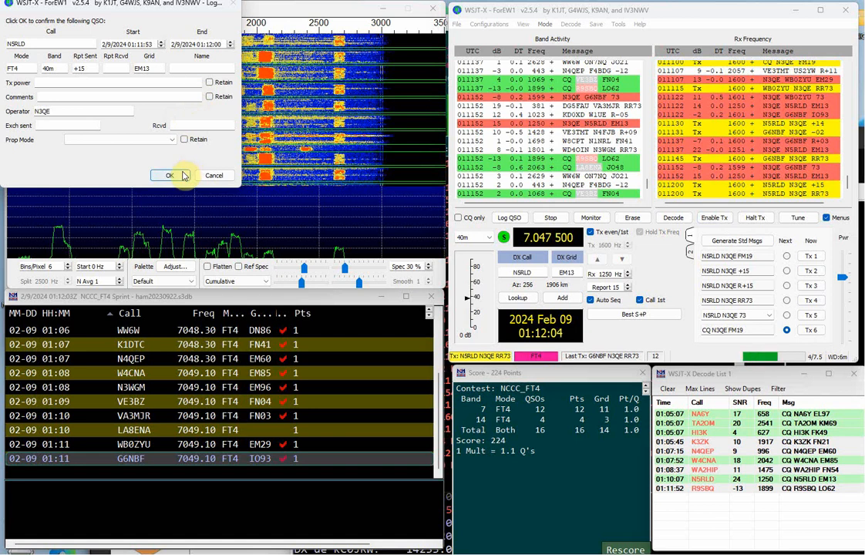
left_click(172, 175)
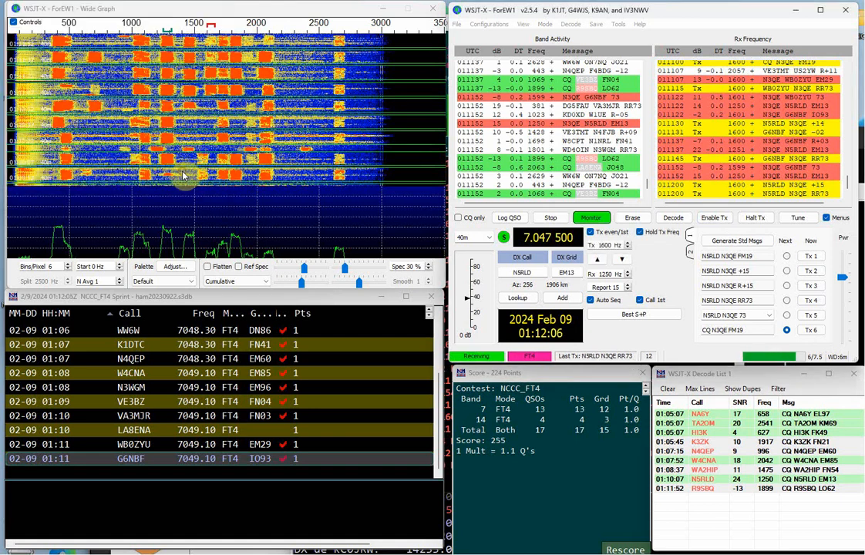
left_click(729, 220)
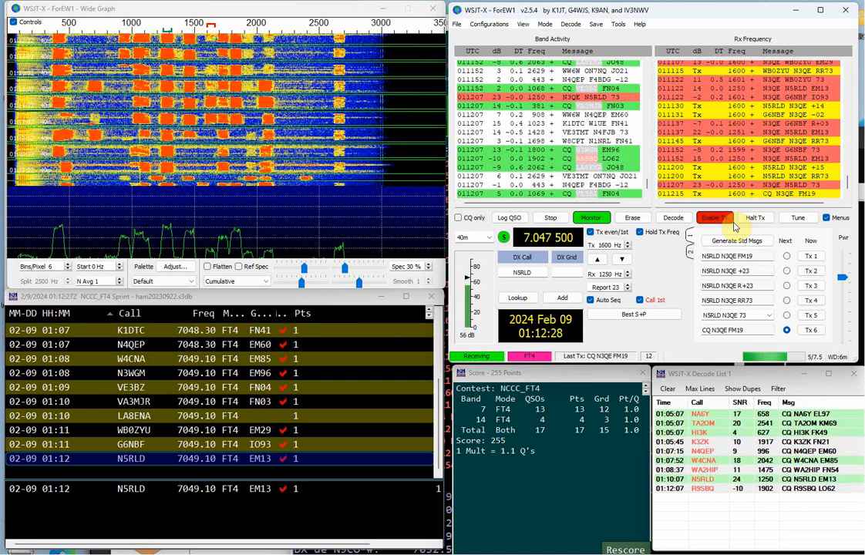
Step: Send RR73 to TF2MSN and log the contact
left_click(811, 300)
left_click(179, 175)
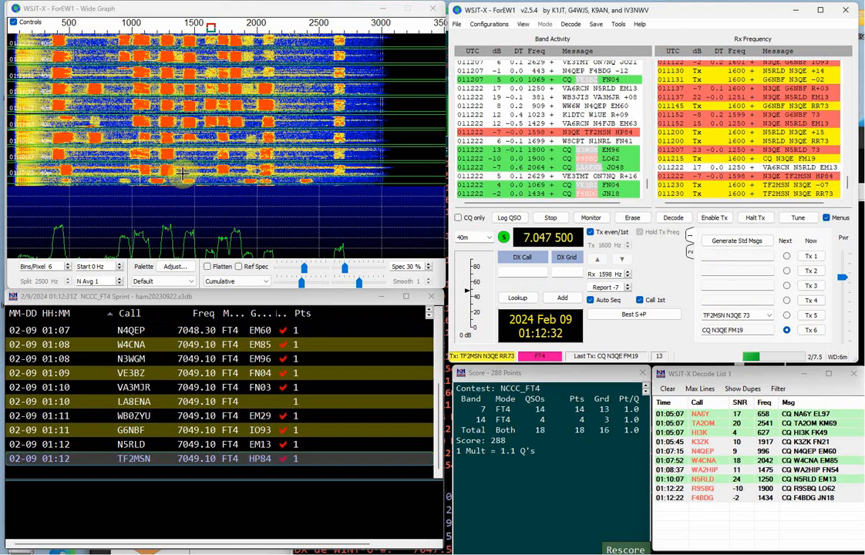
Step: Look up LA8ENA's grid in the earlier received messages, resume calling CQ, and enter JO48 as the grid in LA8ENA's log entry
left_click(845, 90)
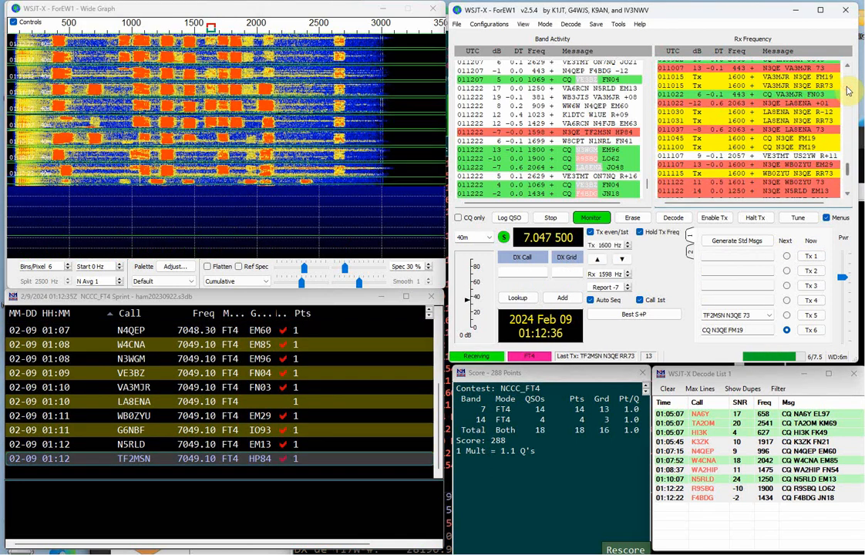
left_click(845, 90)
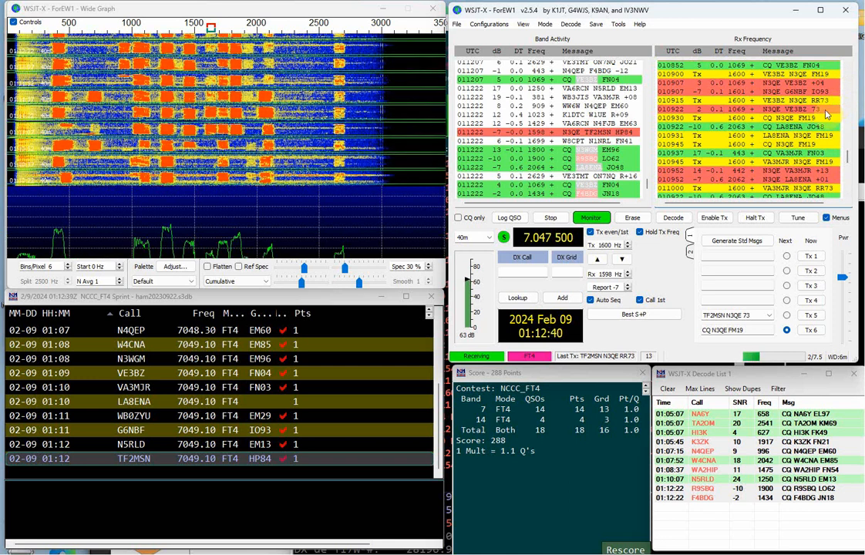
left_click(846, 155)
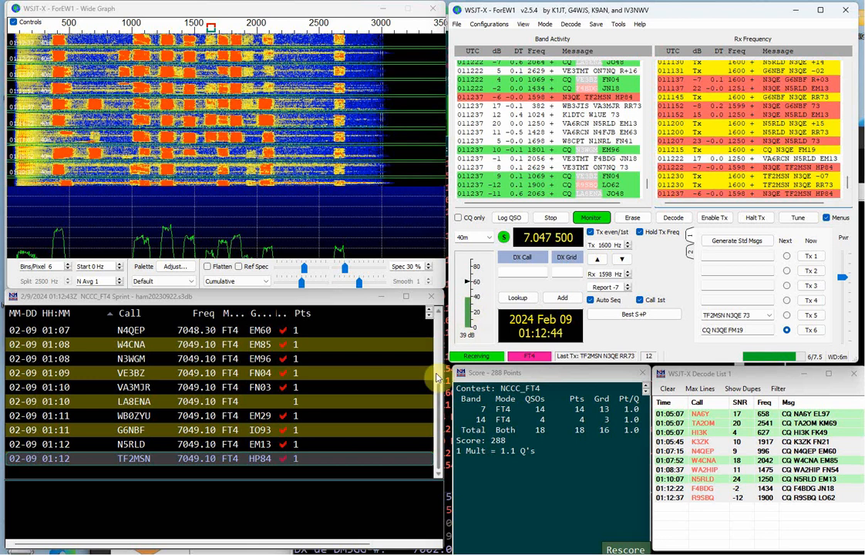
left_click(715, 219)
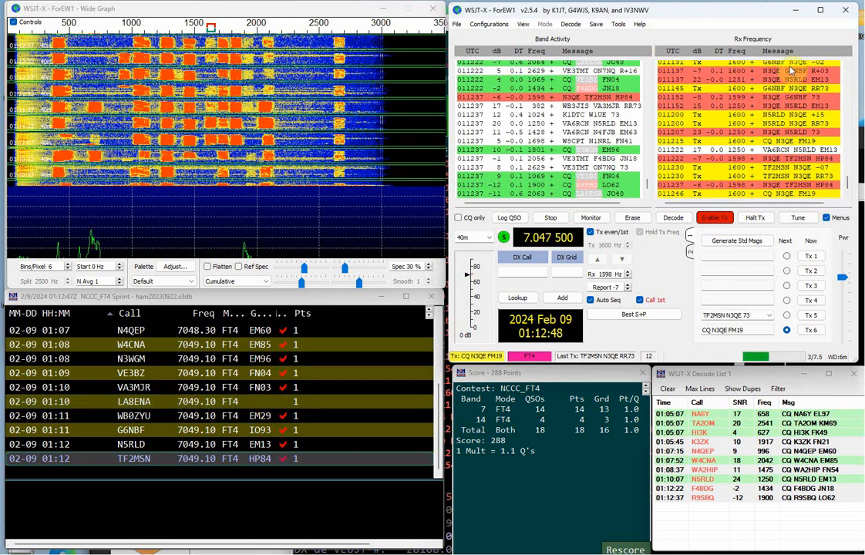
left_click(845, 91)
left_click(845, 91)
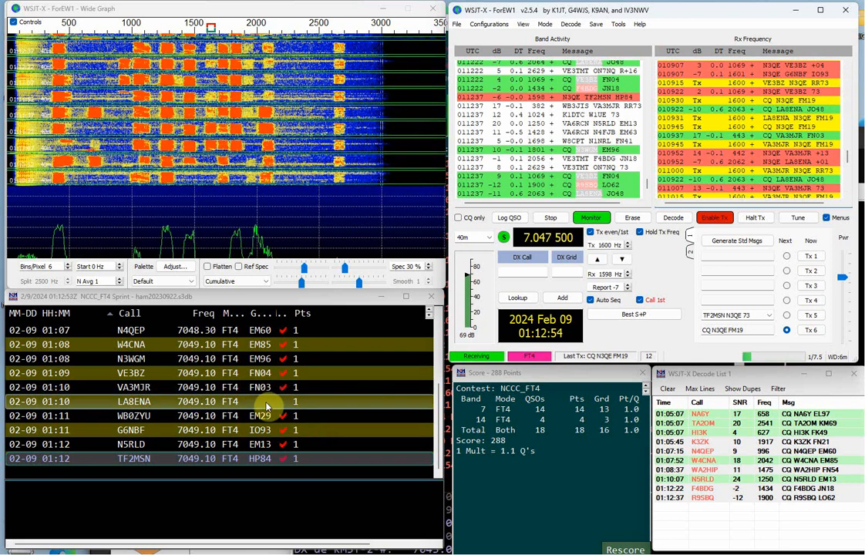
double_click(266, 403)
type("JO48")
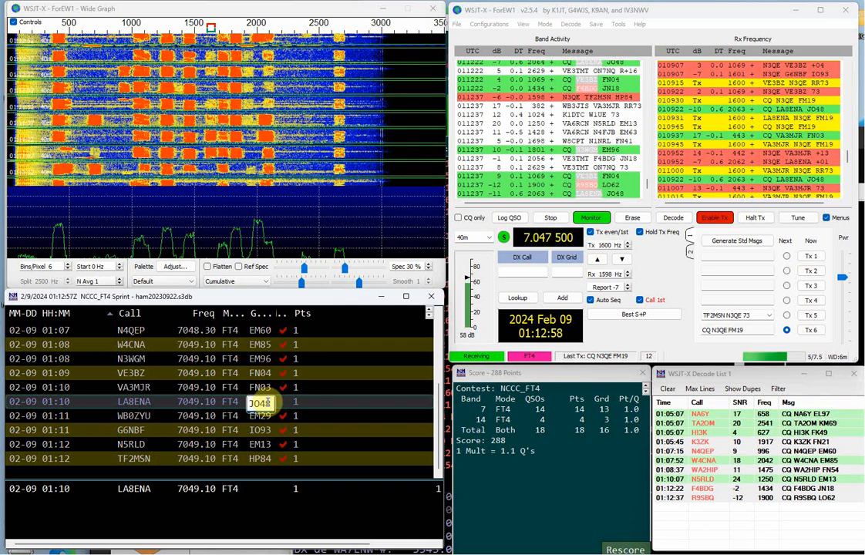
key("Return")
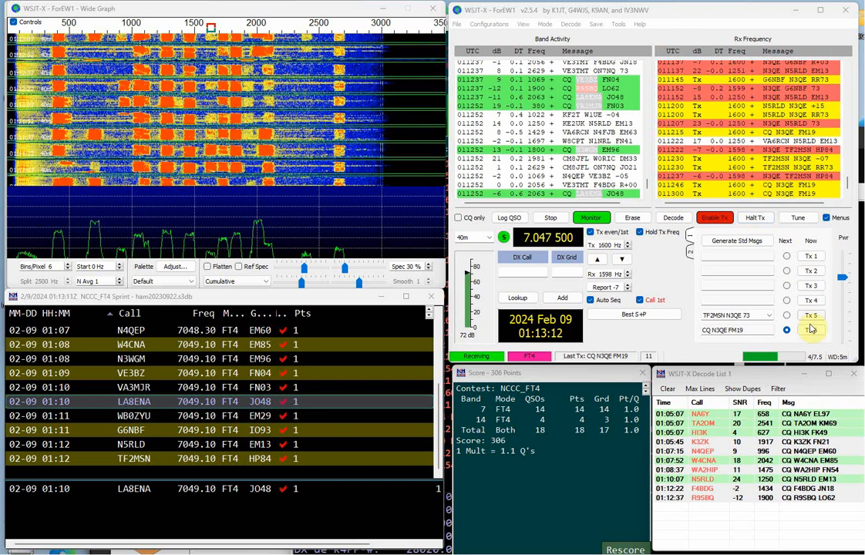
left_click(811, 301)
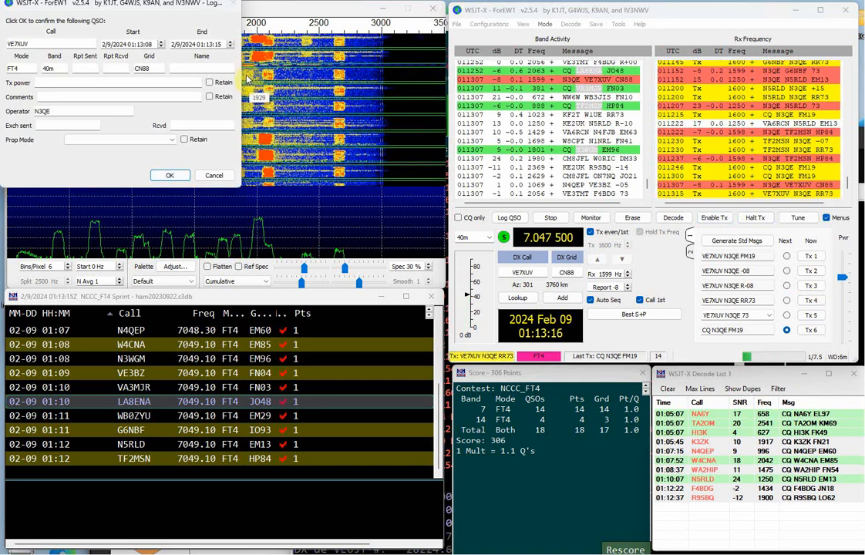
left_click(170, 174)
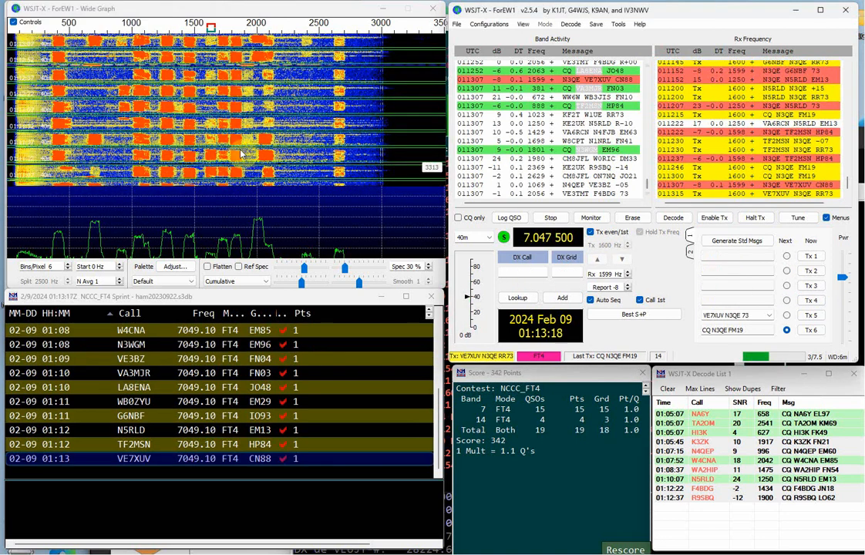
left_click(704, 220)
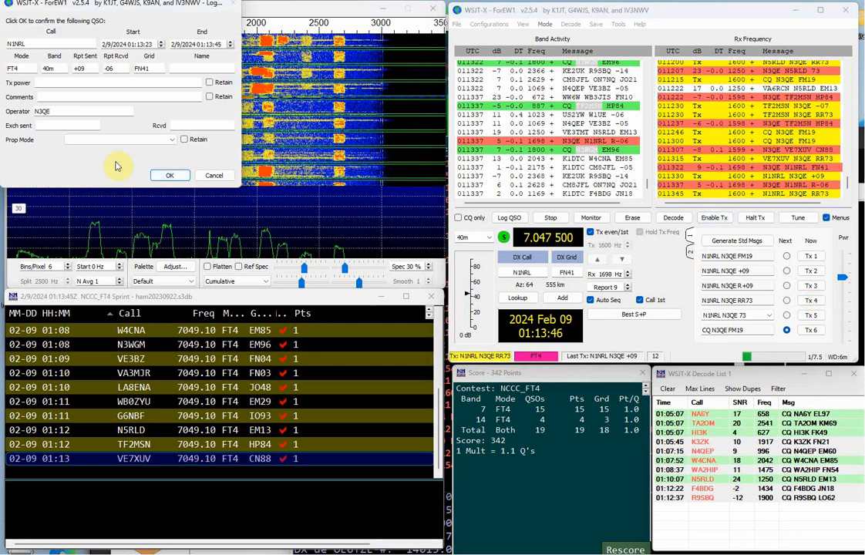
left_click(190, 178)
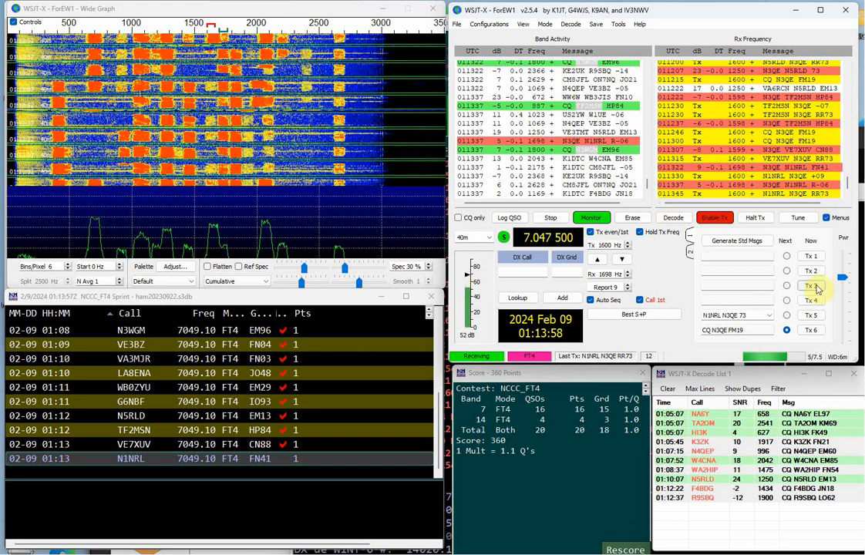
double_click(824, 507)
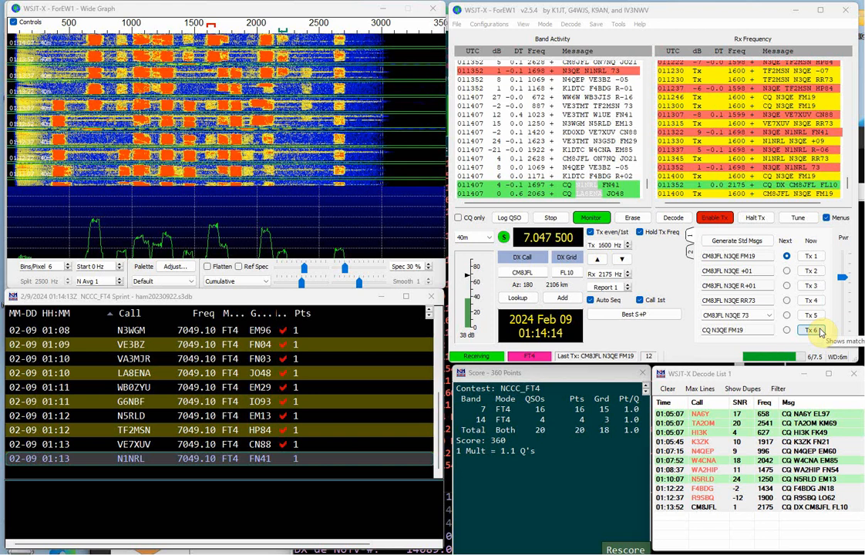
left_click(817, 330)
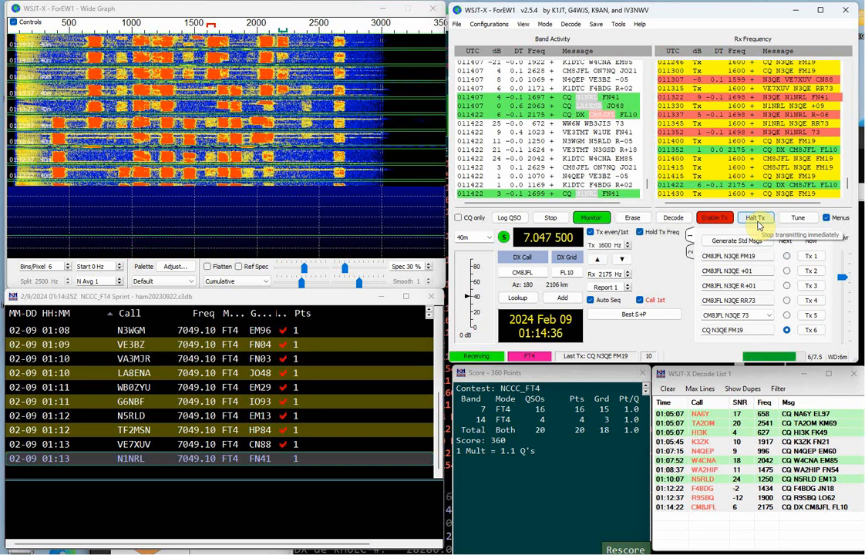
Step: Halt transmission, set the transmit frequency to 2500 Hz in the odd/second period, and resume calling CQ
left_click(755, 219)
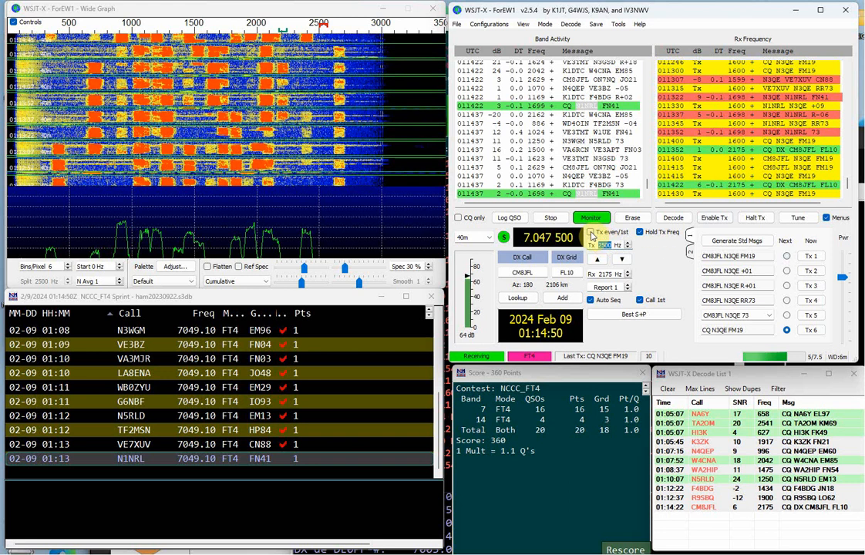
left_click(714, 217)
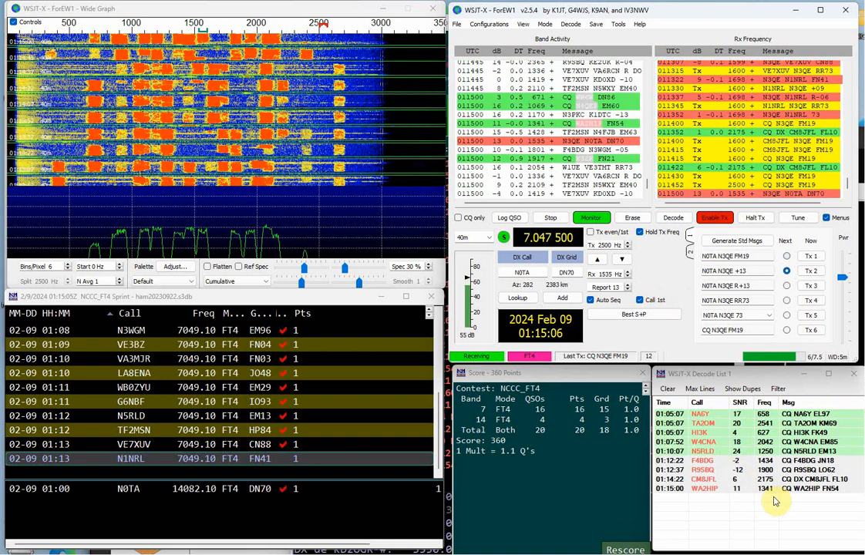
left_click(808, 301)
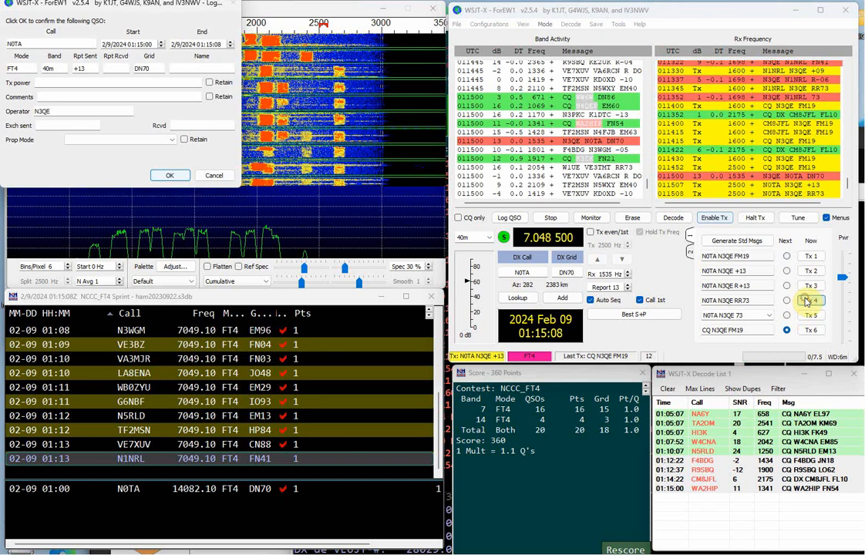
left_click(176, 174)
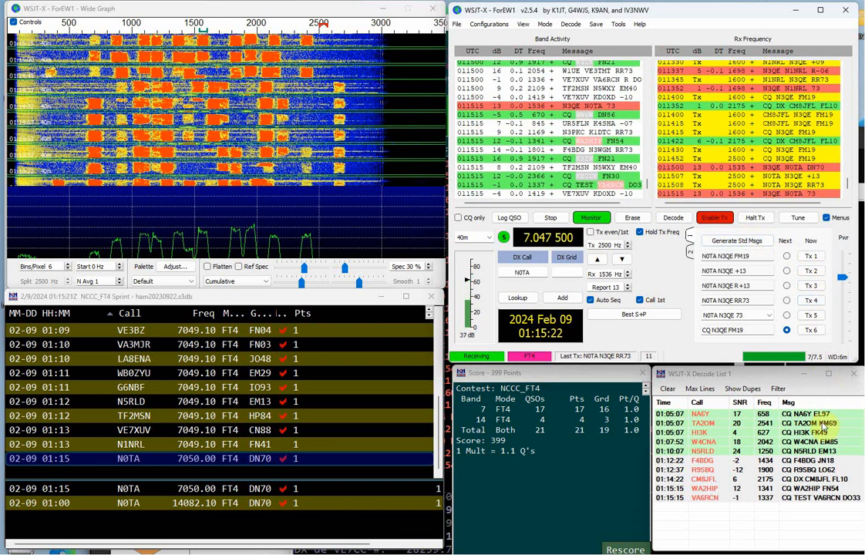
double_click(808, 500)
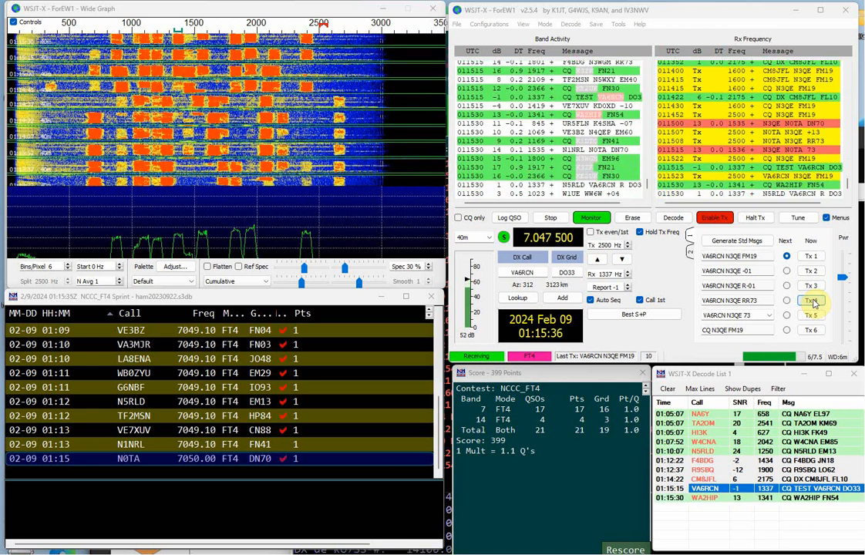
left_click(810, 498)
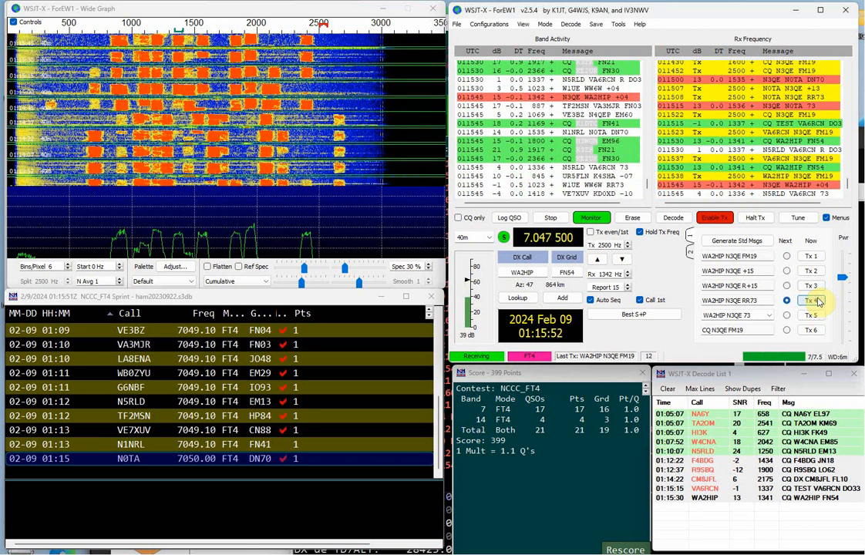
left_click(815, 301)
left_click(170, 175)
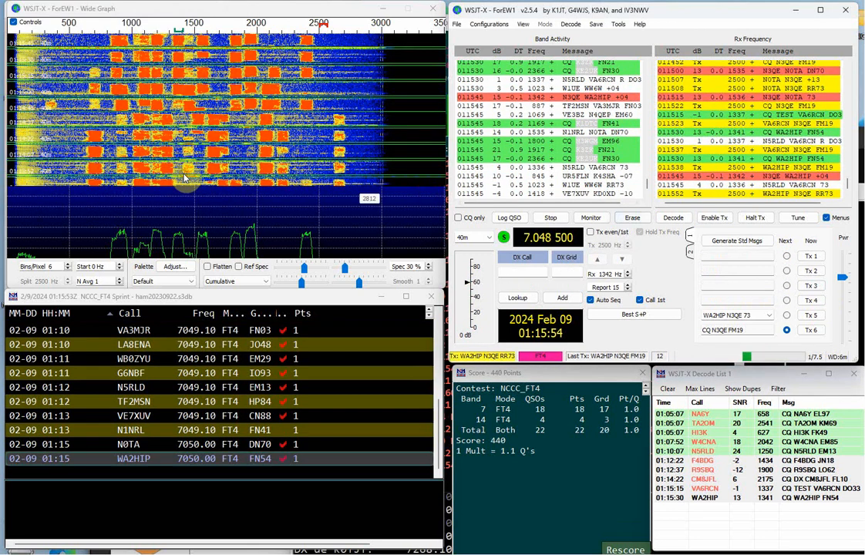
left_click(710, 221)
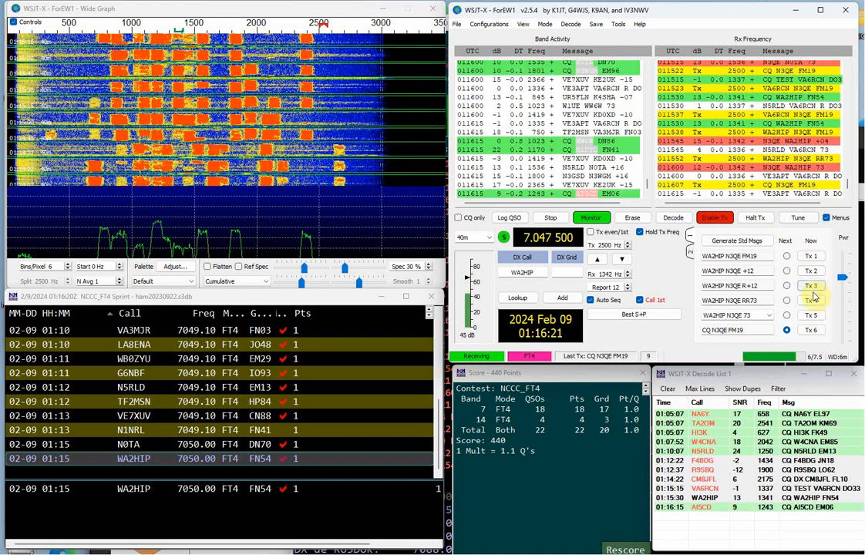
Step: Halt the CQ transmission, switch to transmitting in the even/first period, and re-enable transmission
left_click(767, 218)
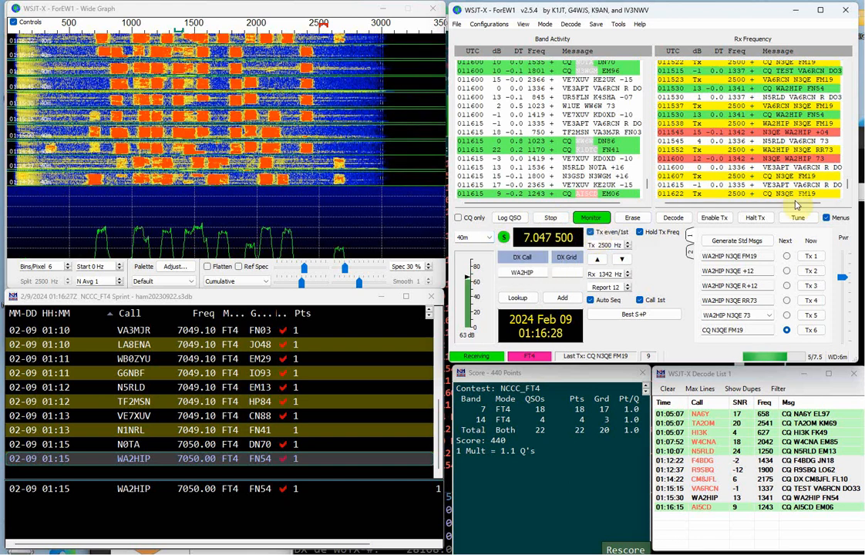
left_click(729, 218)
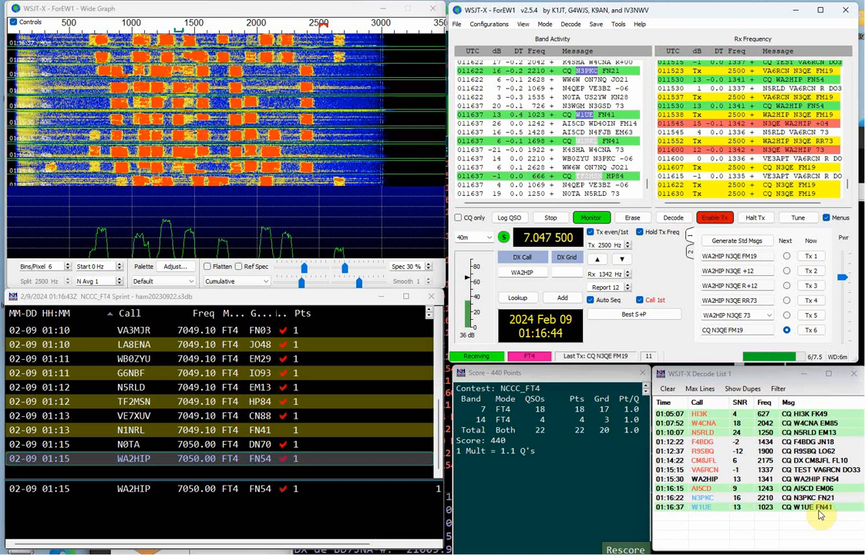
Step: Call W1UE at 1023 Hz, switch to answering N3GSD at 725 Hz, and log the N3GSD contact
double_click(806, 508)
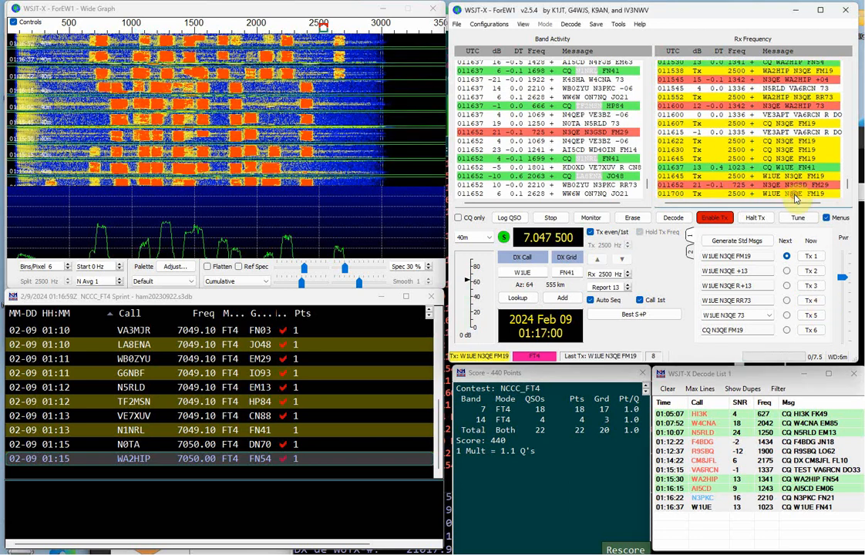
double_click(809, 186)
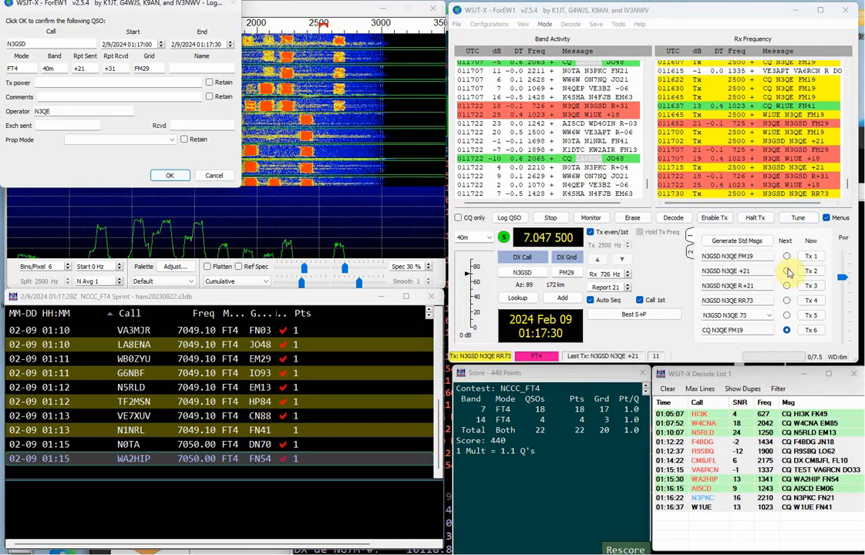
left_click(167, 175)
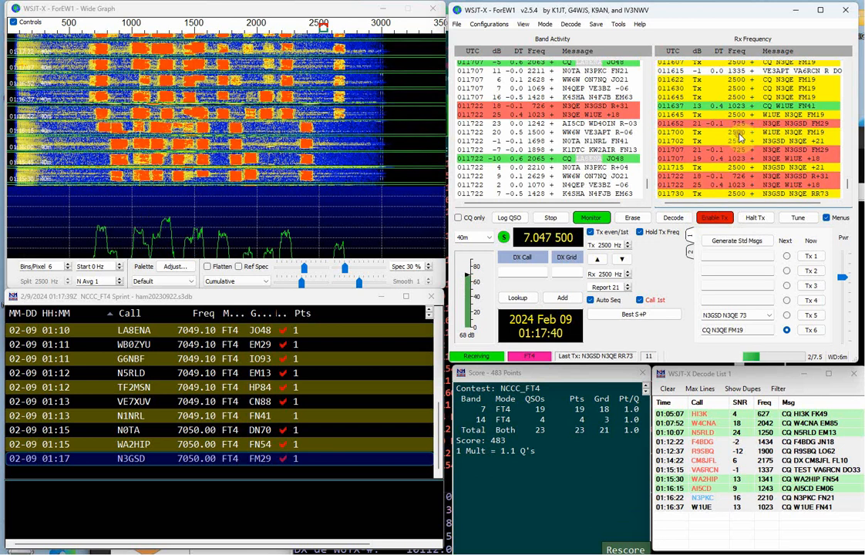
double_click(739, 105)
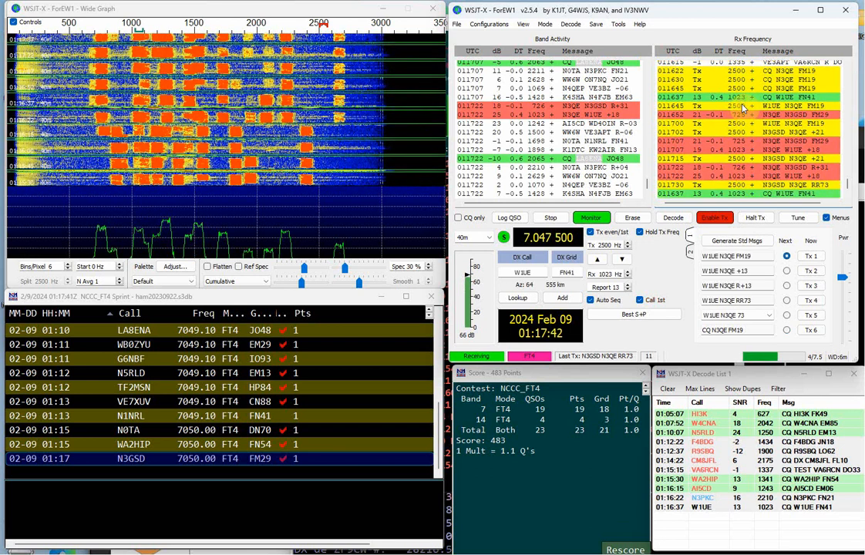
left_click(811, 300)
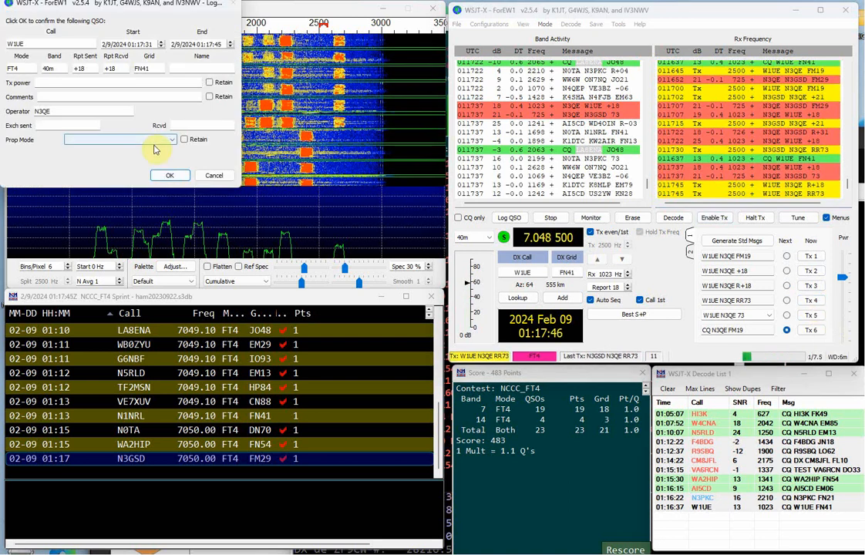
left_click(171, 176)
left_click(714, 218)
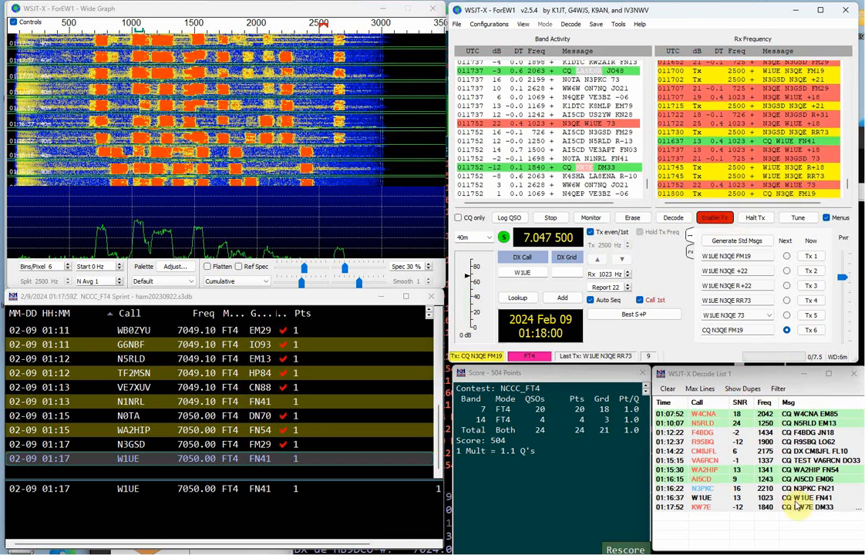
double_click(796, 506)
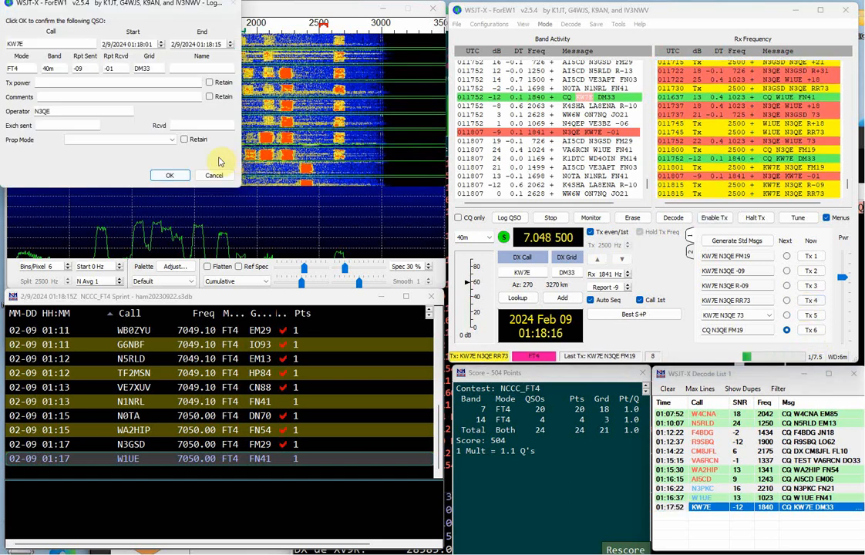
left_click(180, 176)
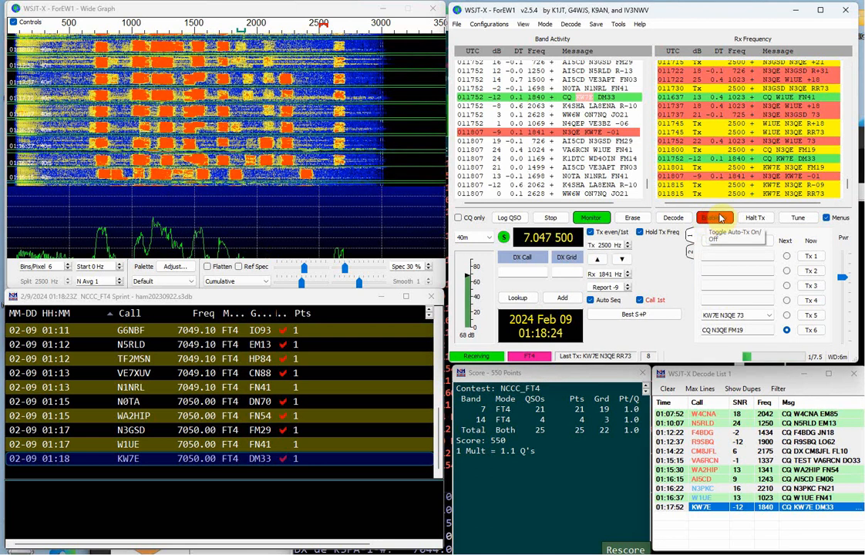
left_click(720, 219)
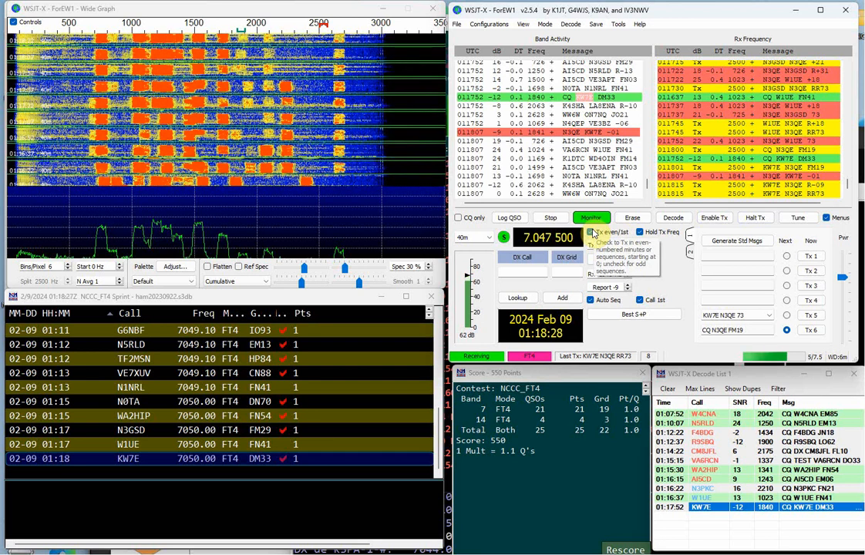
left_click(723, 220)
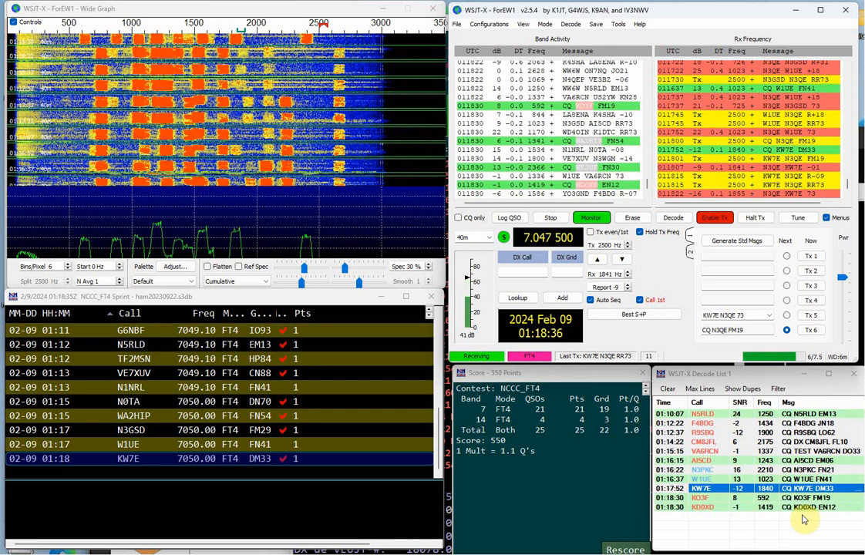
Step: Answer KO3F's CQ at 592 Hz, send RR73, and log the contact
double_click(802, 497)
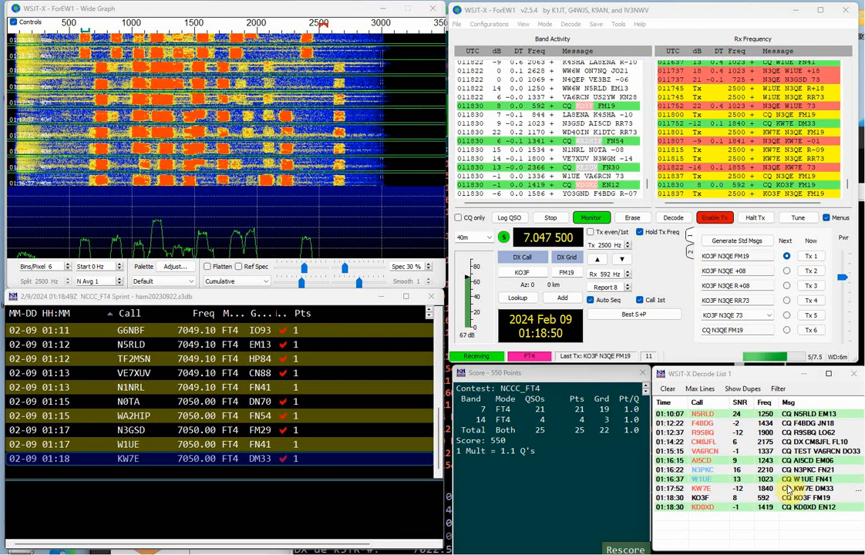
left_click(806, 299)
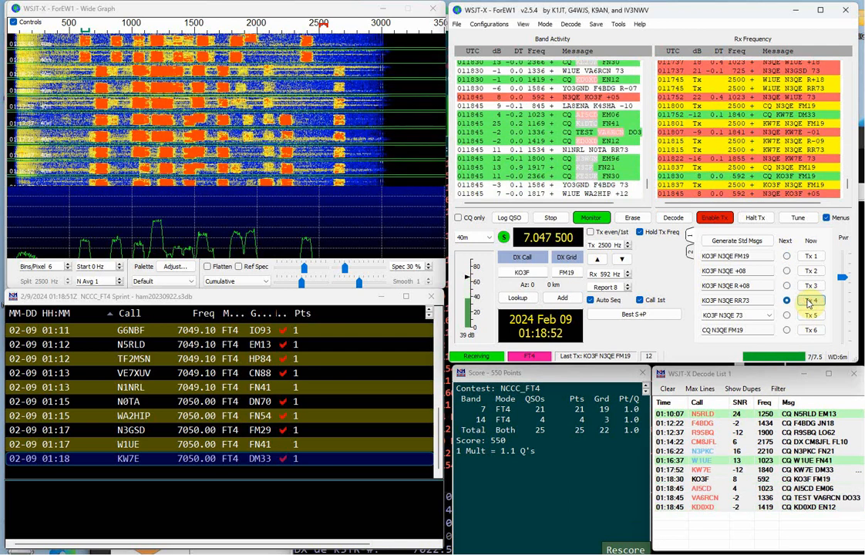
left_click(170, 176)
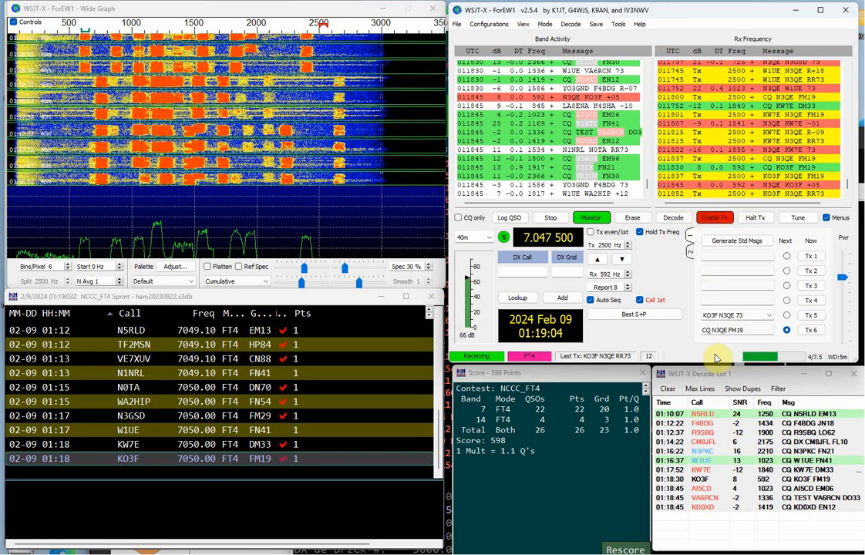
double_click(793, 507)
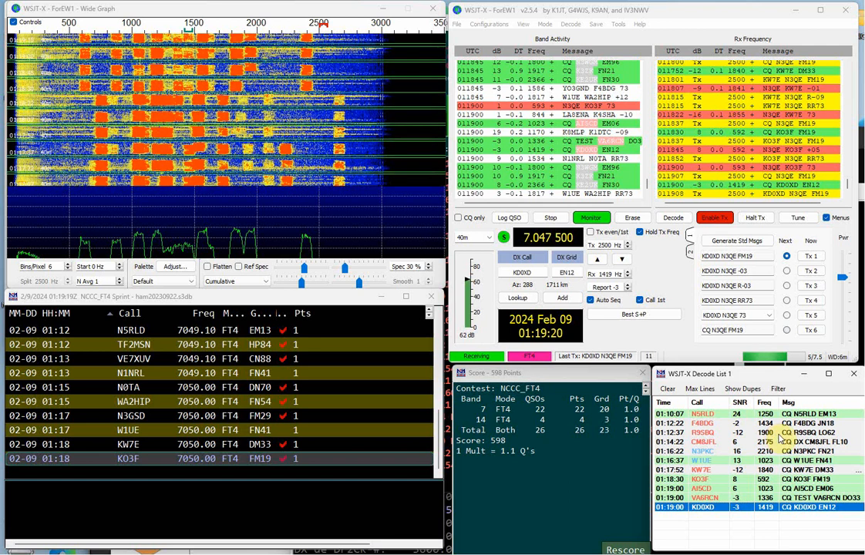
left_click(810, 299)
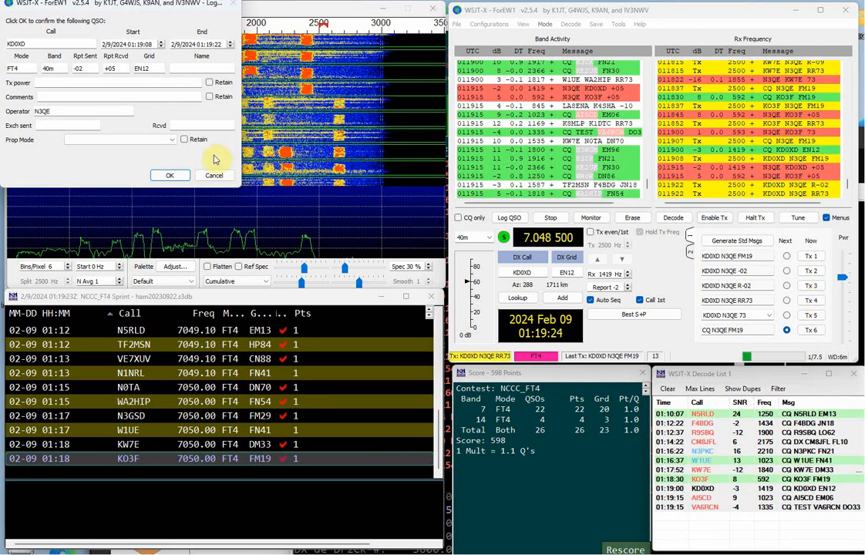
left_click(177, 176)
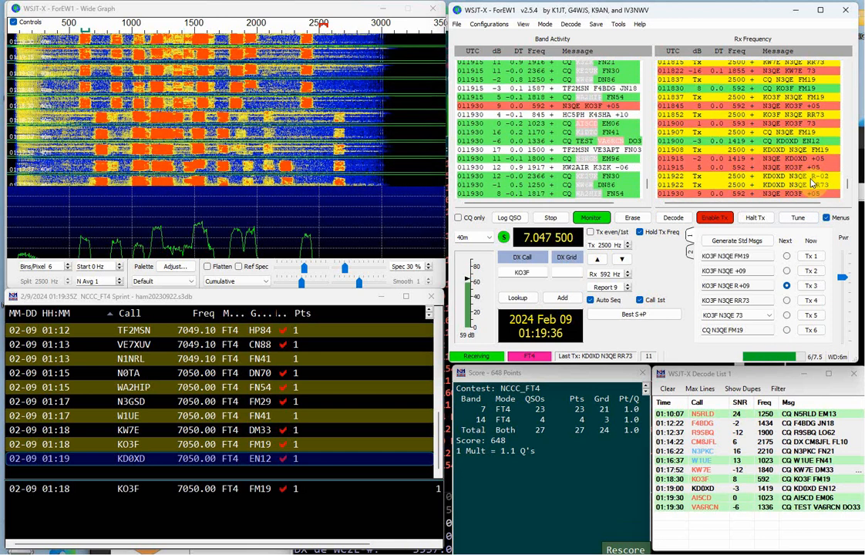
Step: Send RR73 to KO3F again, discard the duplicate log entry, and re-enable transmission
left_click(811, 300)
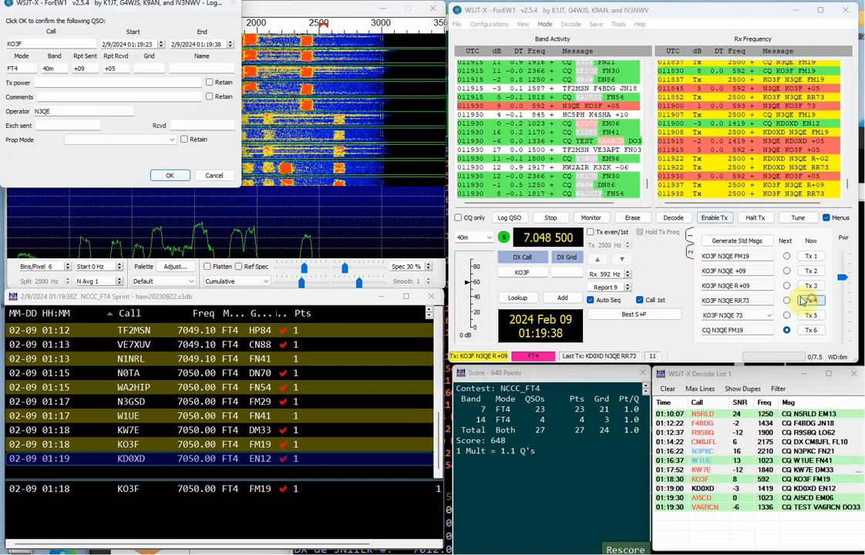
left_click(215, 176)
left_click(724, 218)
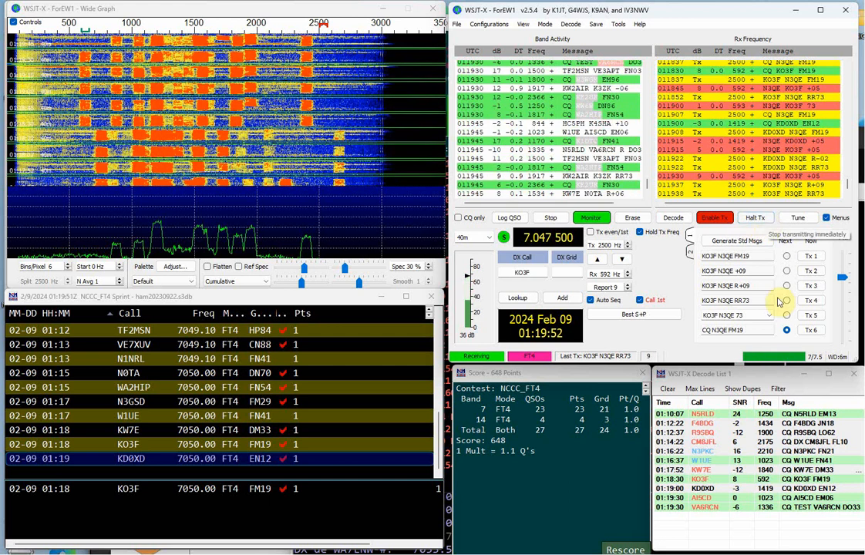
double_click(820, 508)
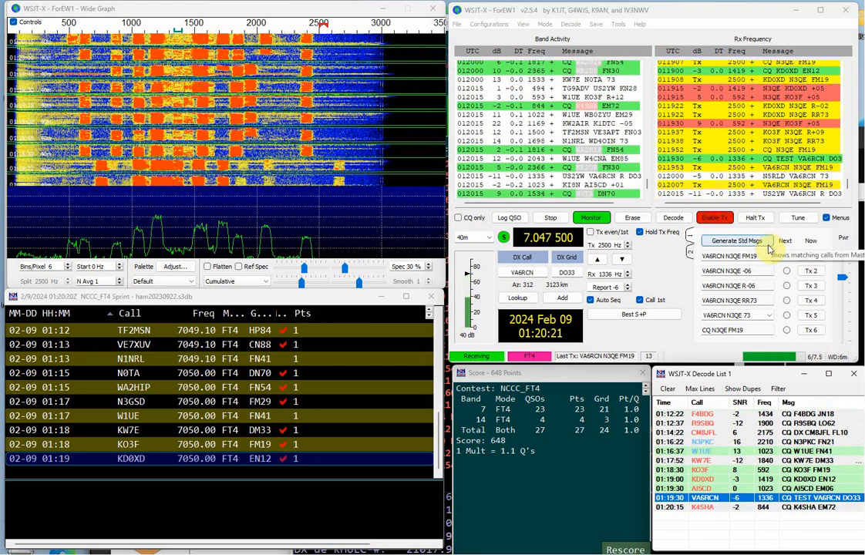
left_click(811, 329)
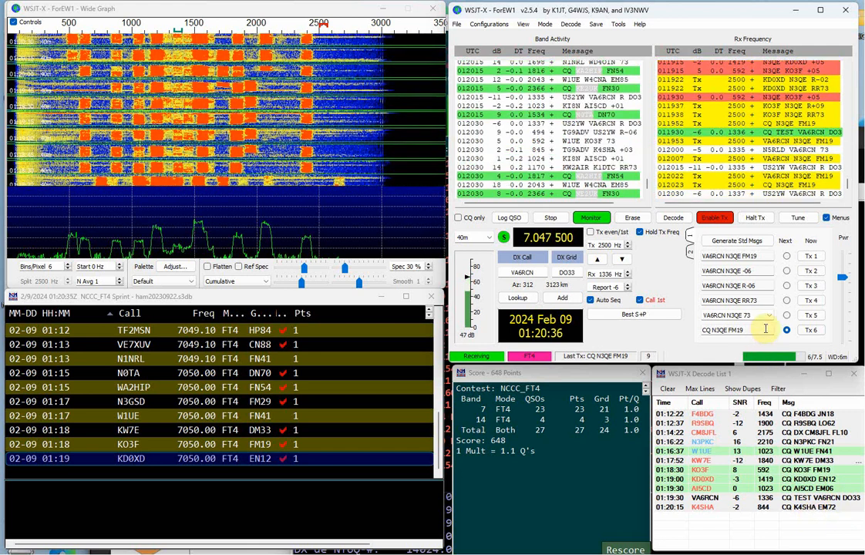
left_click(818, 507)
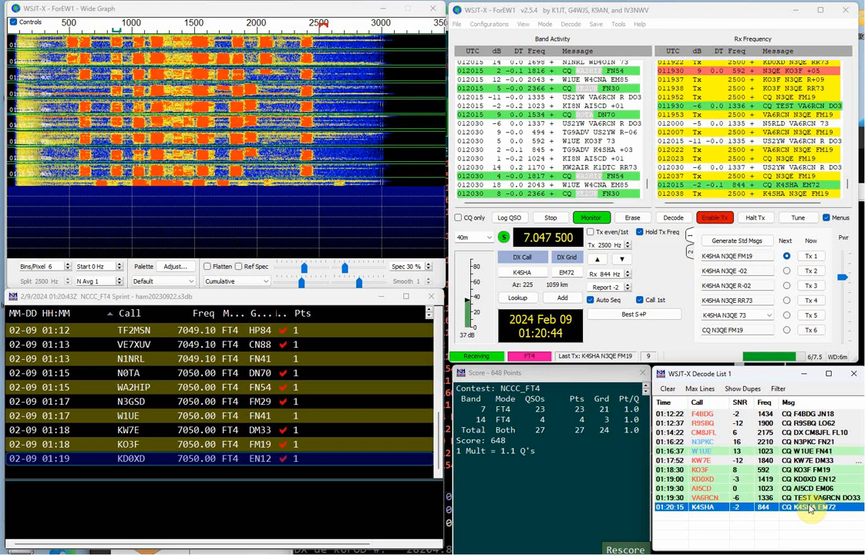
left_click(811, 329)
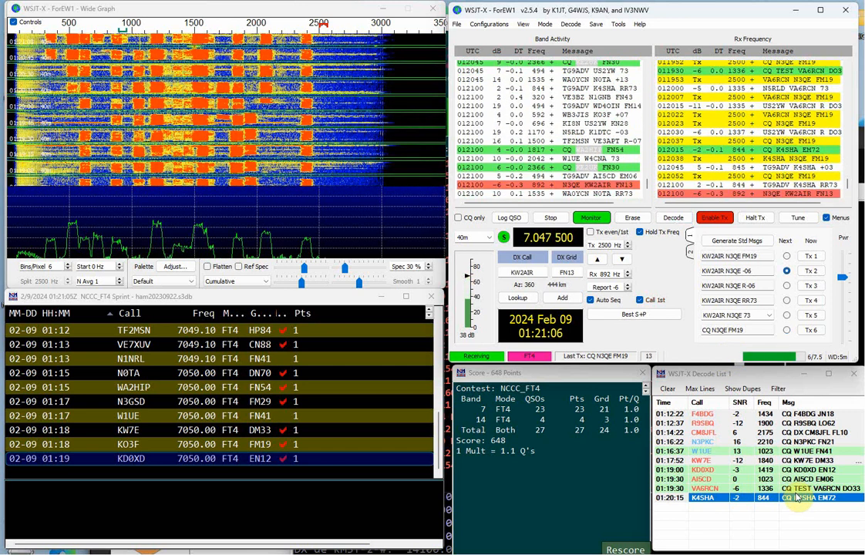
left_click(816, 300)
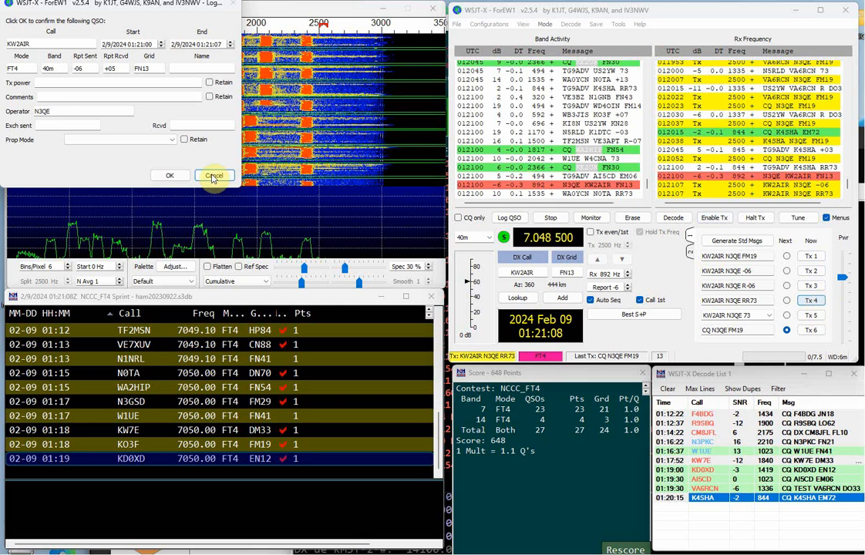
left_click(172, 177)
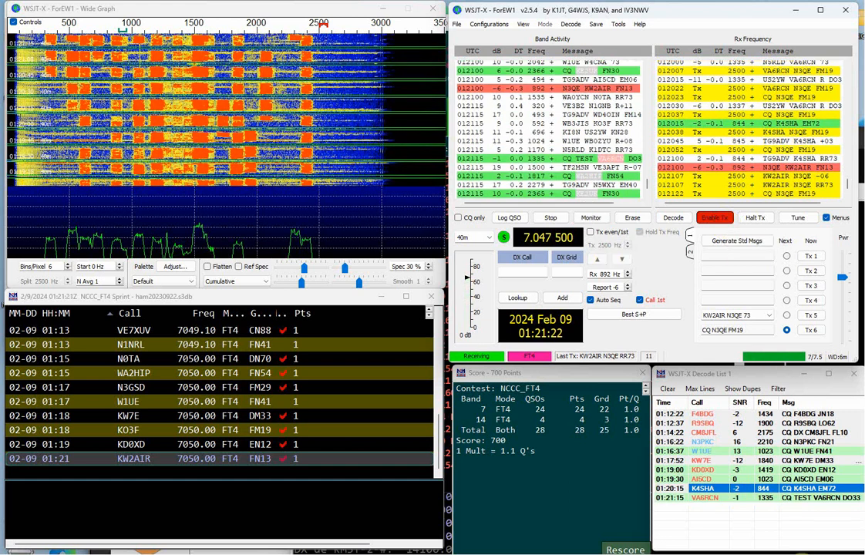
double_click(798, 497)
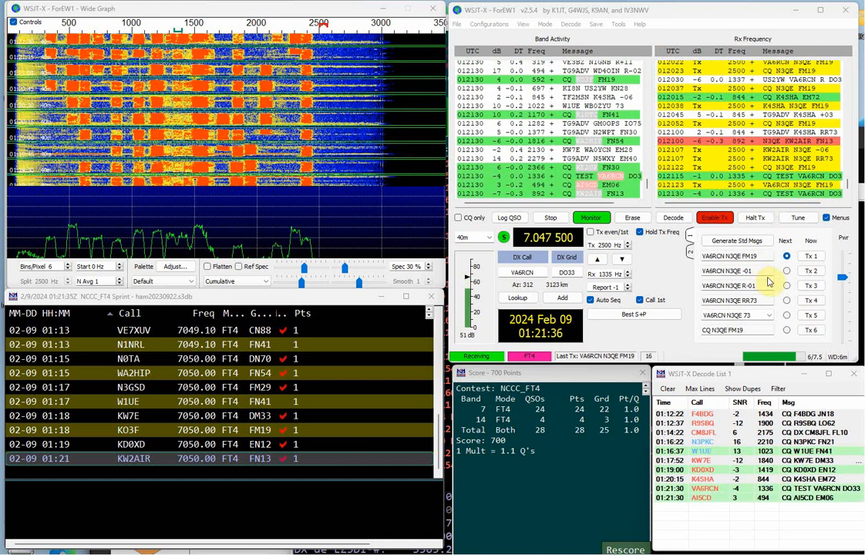
left_click(810, 330)
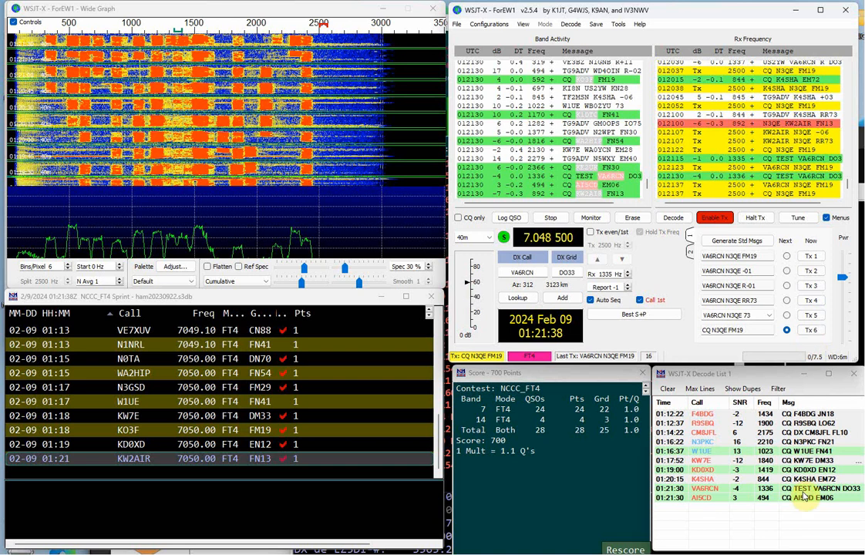
double_click(805, 498)
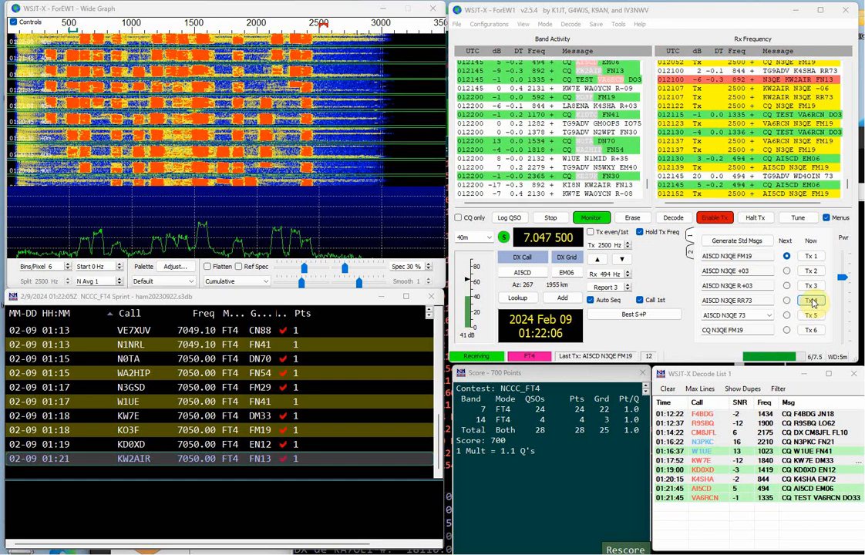
Step: Halt transmission, switch to the even/first period, and return to calling CQ
left_click(755, 218)
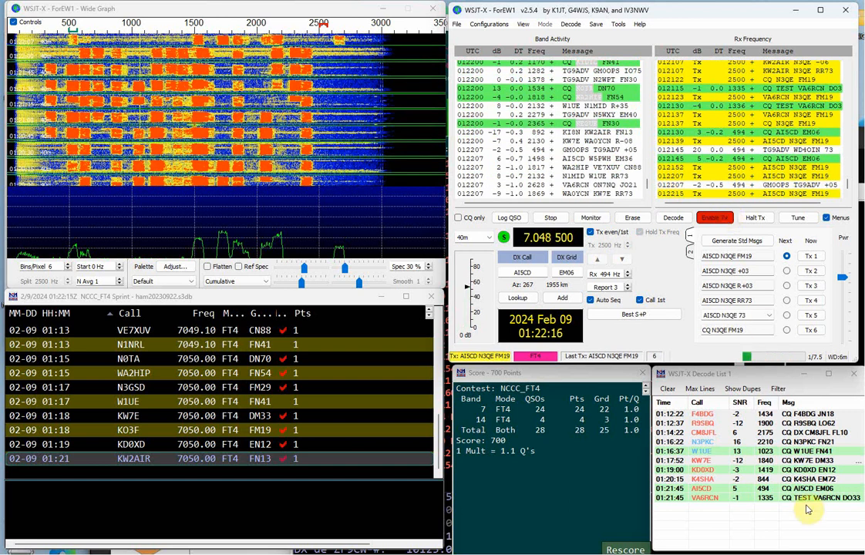
left_click(809, 332)
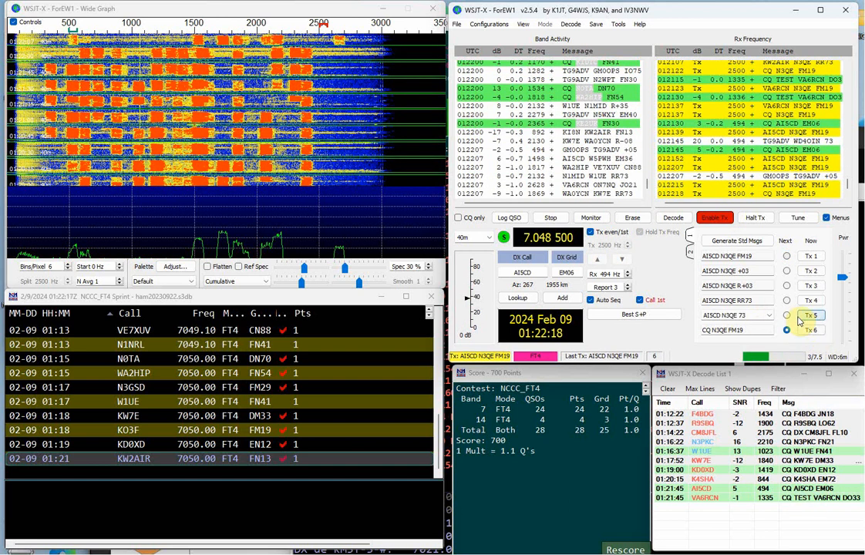
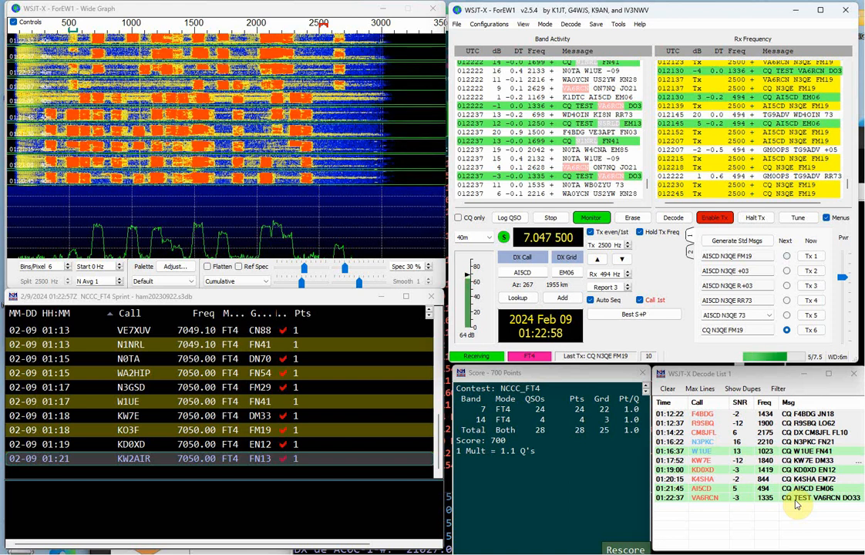
left_click(810, 301)
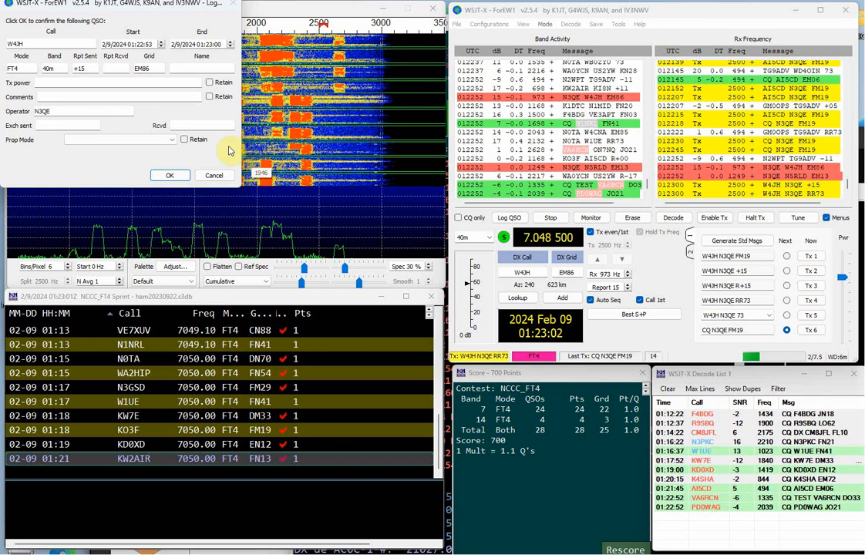
left_click(169, 175)
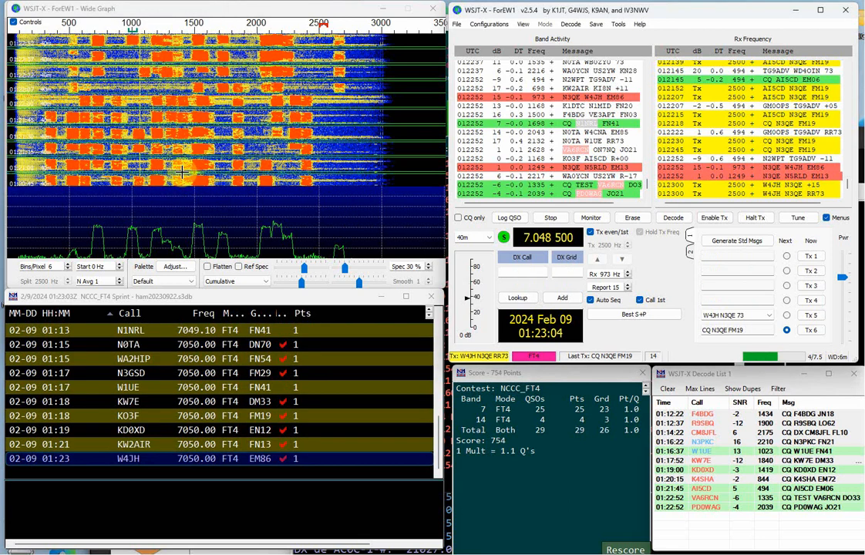
left_click(716, 217)
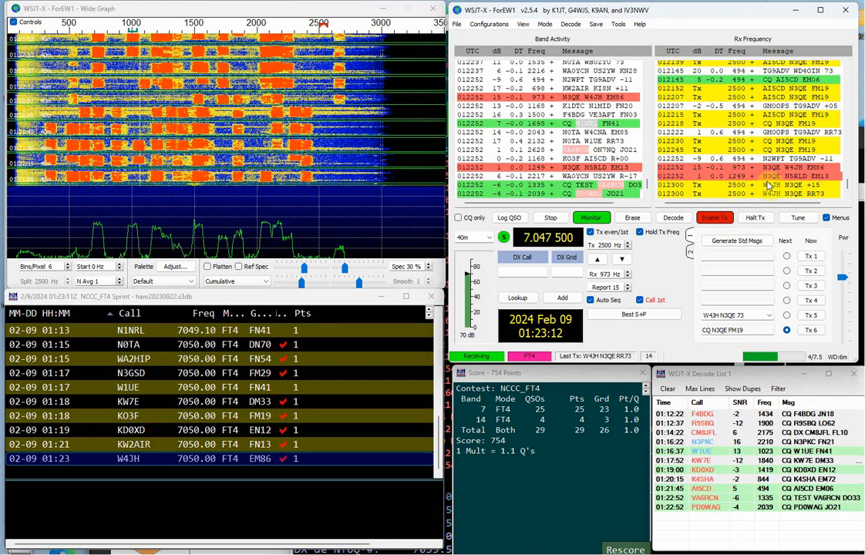
double_click(788, 186)
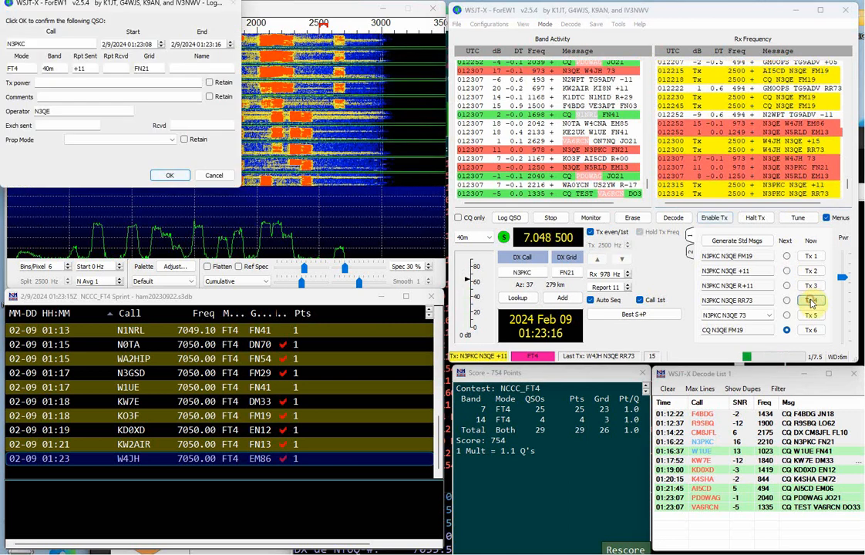
left_click(170, 176)
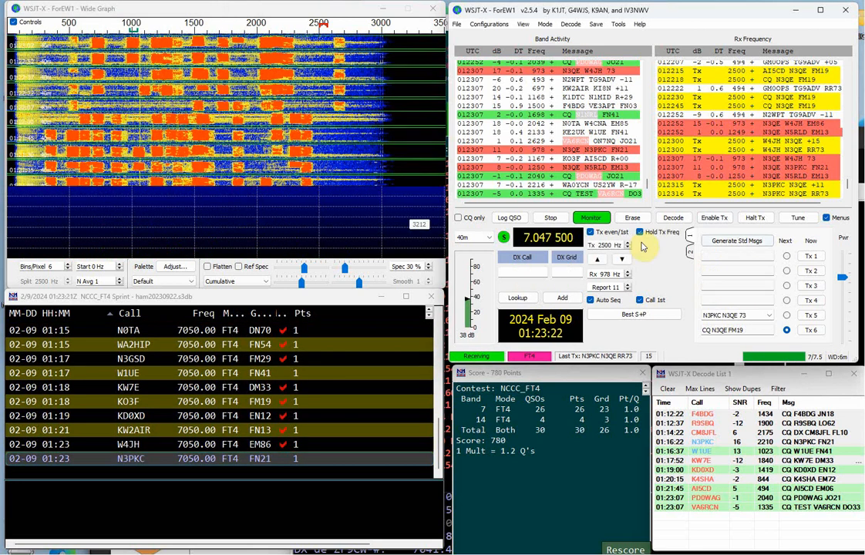
left_click(713, 217)
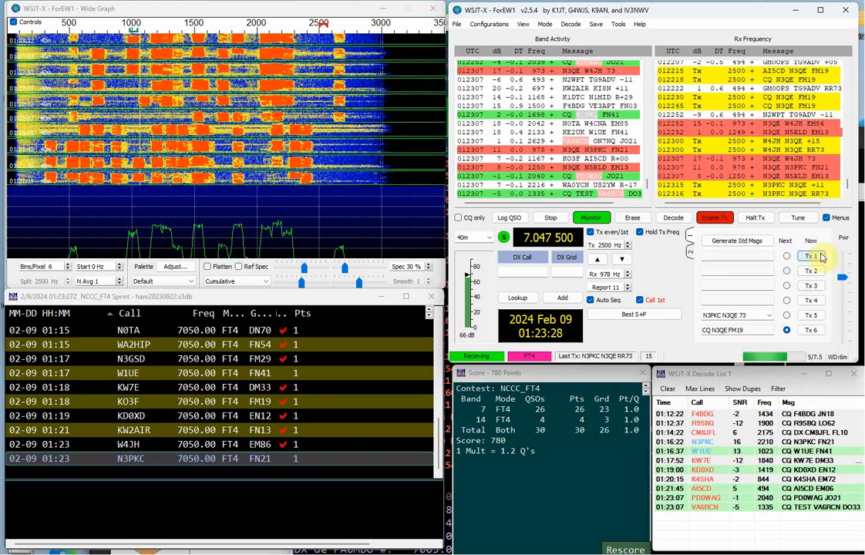
left_click(812, 301)
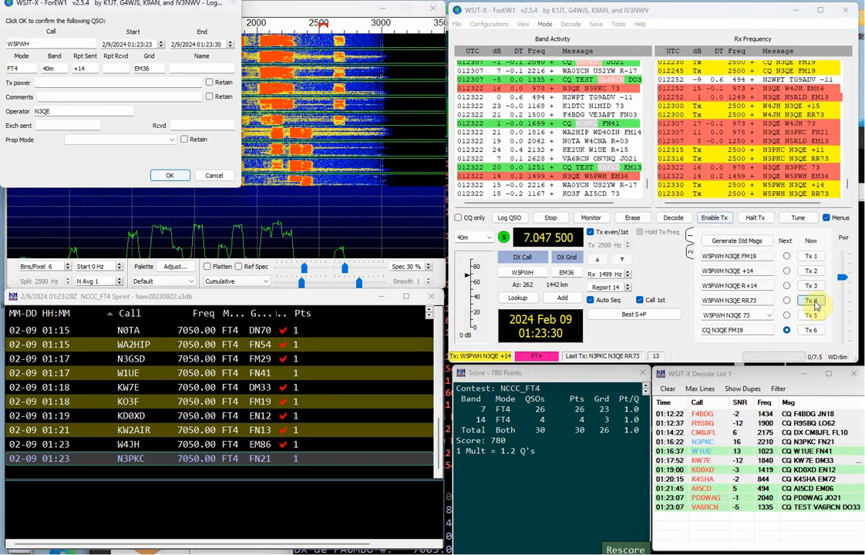
left_click(169, 175)
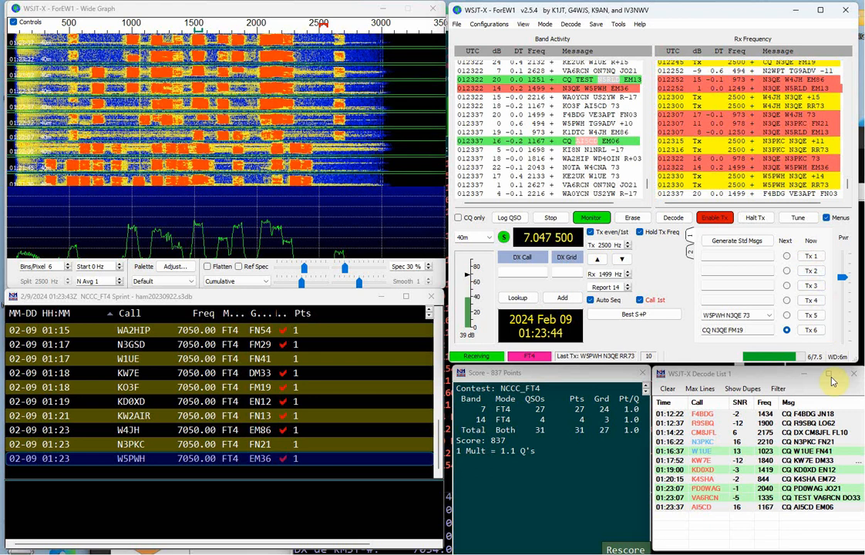
double_click(817, 508)
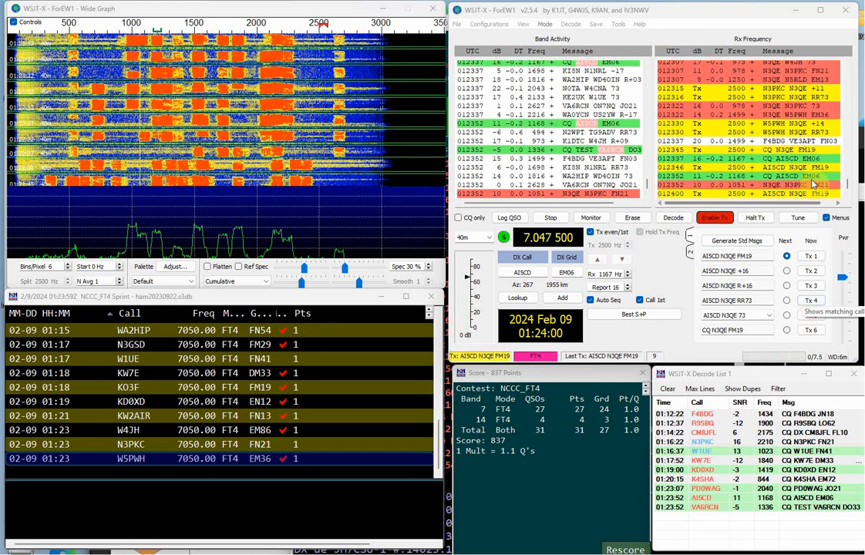
double_click(812, 189)
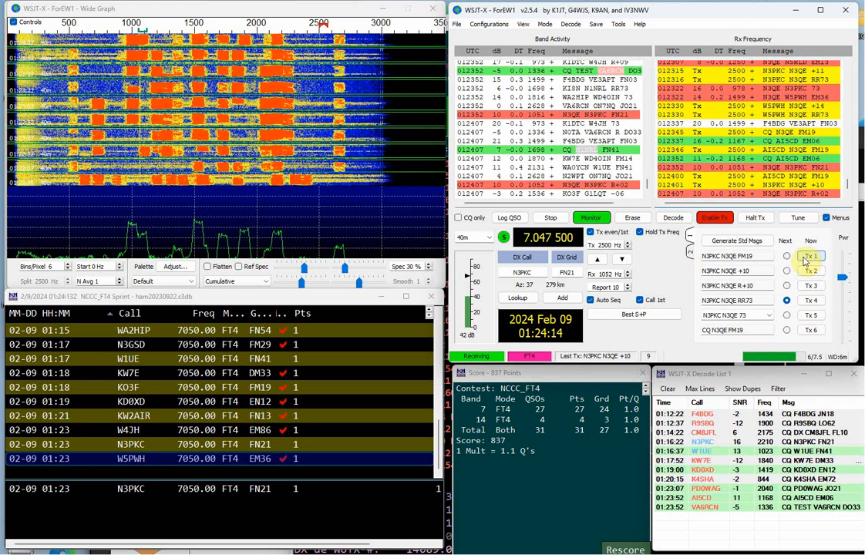
left_click(223, 177)
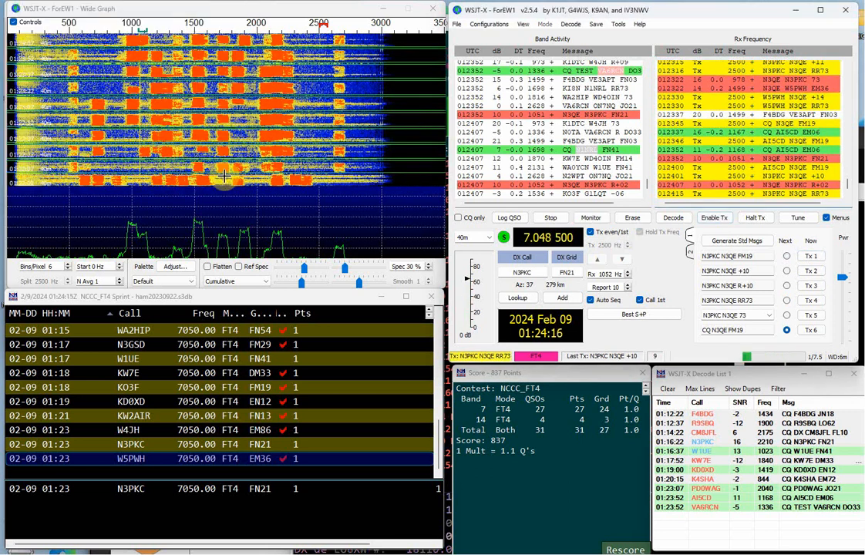
left_click(716, 220)
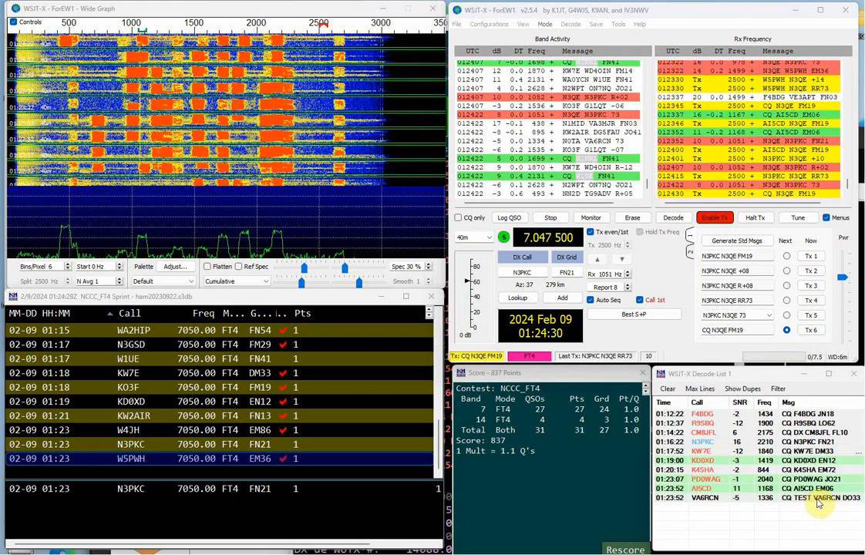
double_click(817, 498)
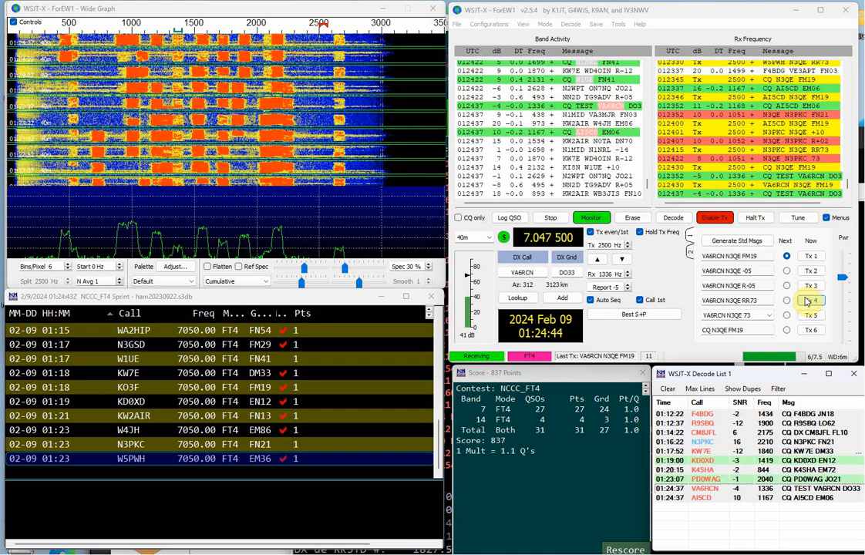
double_click(825, 498)
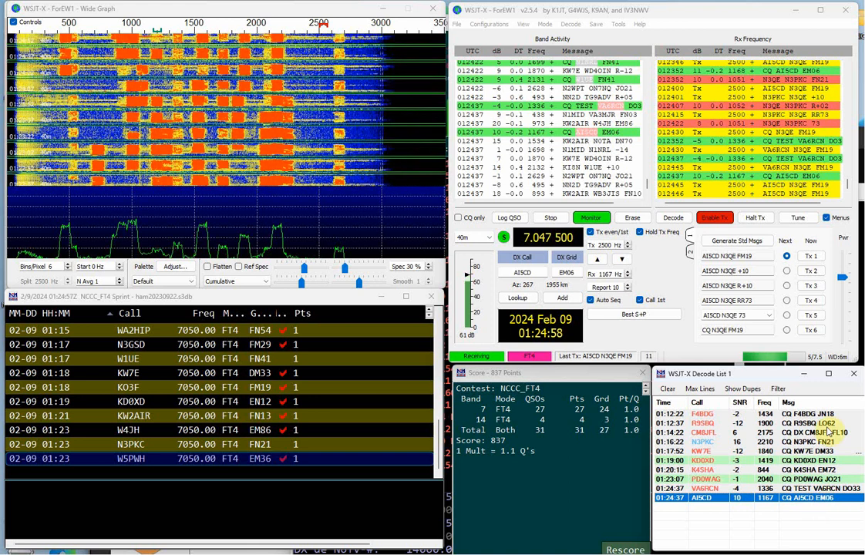
double_click(805, 499)
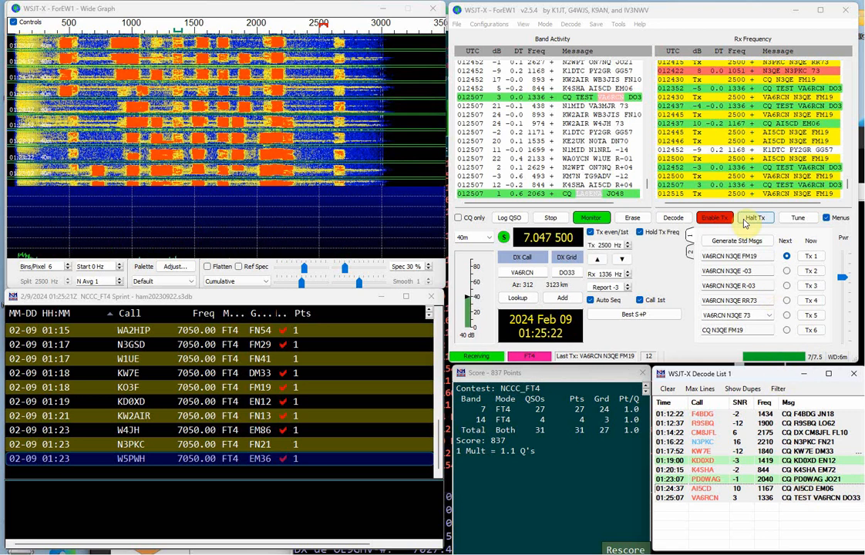
left_click(805, 332)
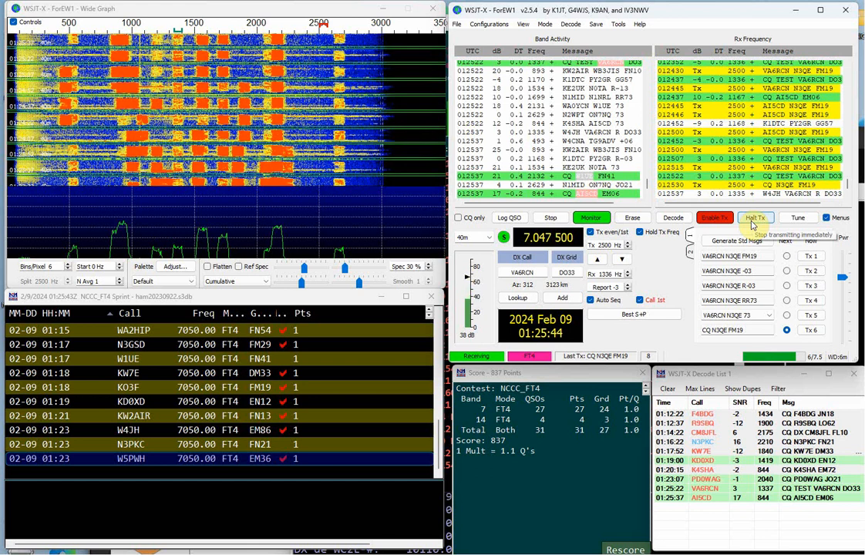
double_click(833, 498)
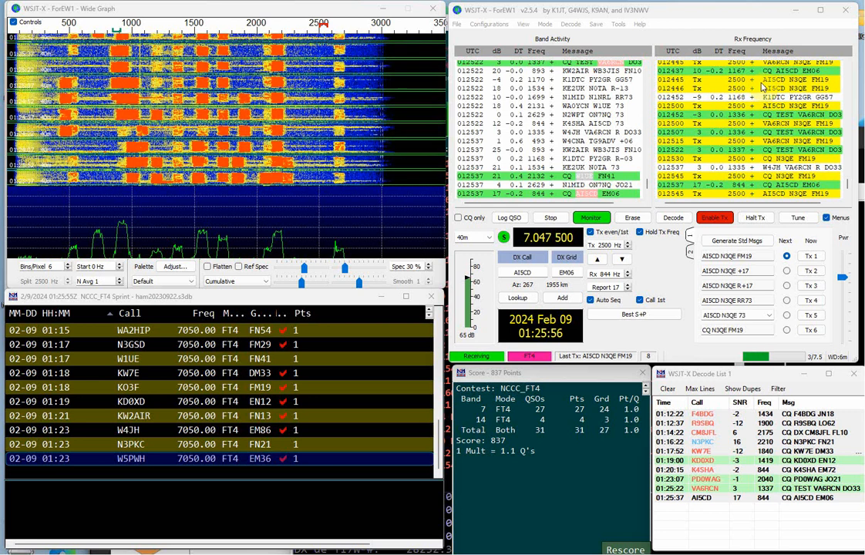
Step: Halt transmission, switch to the odd/second period, and return to calling CQ
left_click(758, 216)
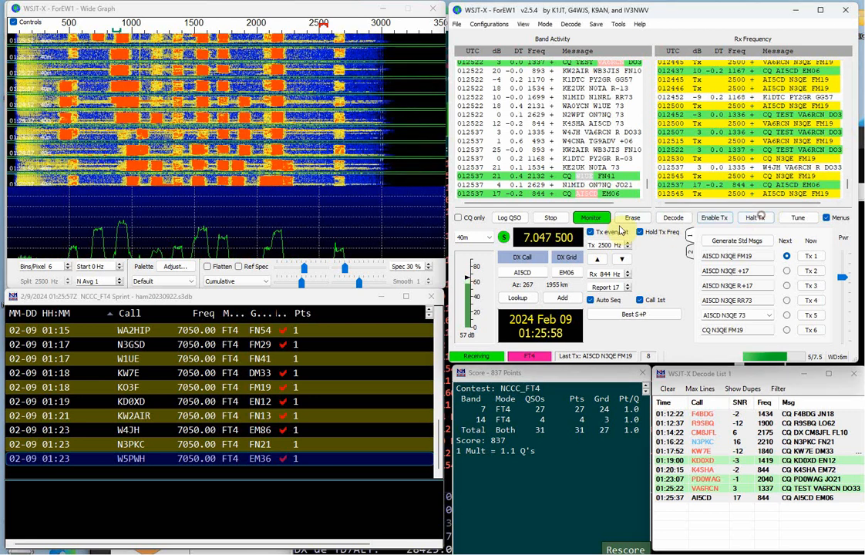
left_click(601, 234)
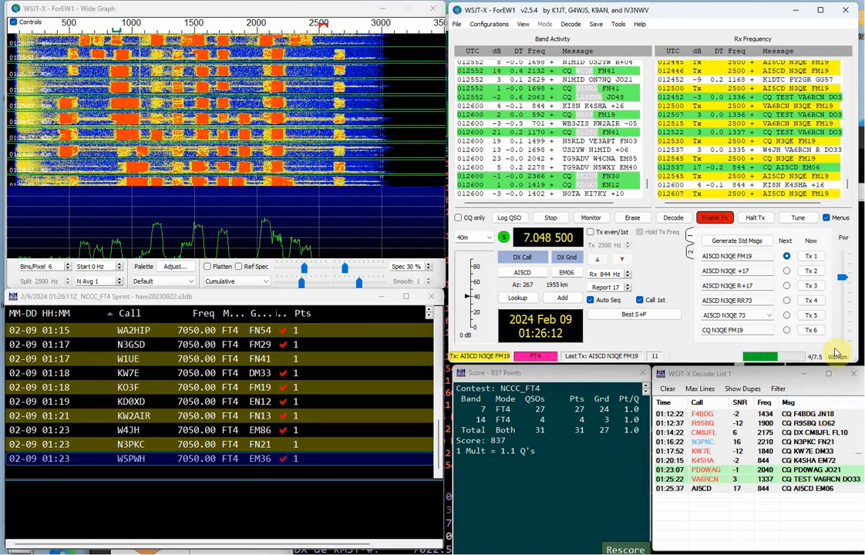
left_click(816, 330)
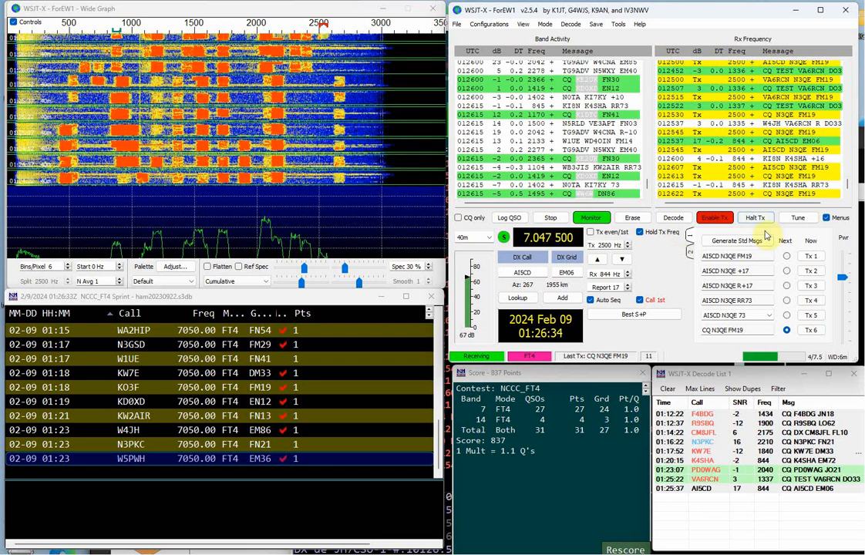
left_click(810, 308)
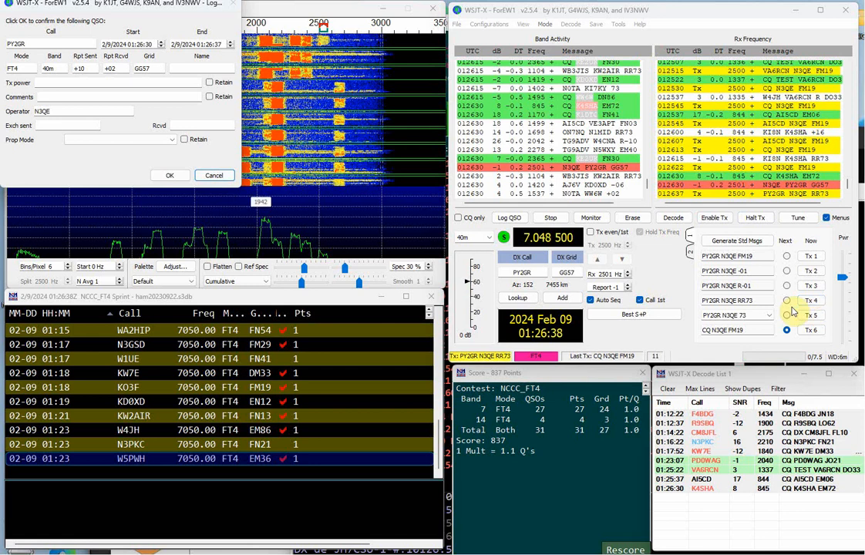
left_click(171, 174)
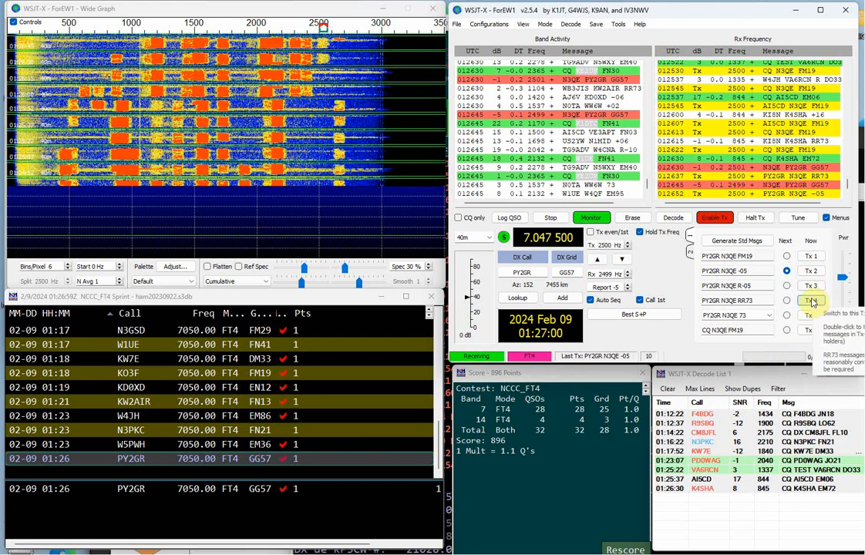
left_click(811, 301)
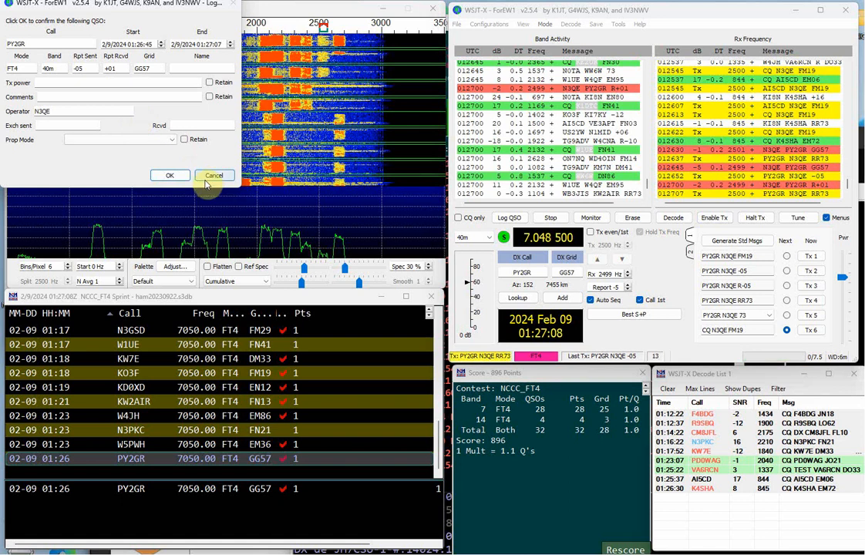
left_click(211, 176)
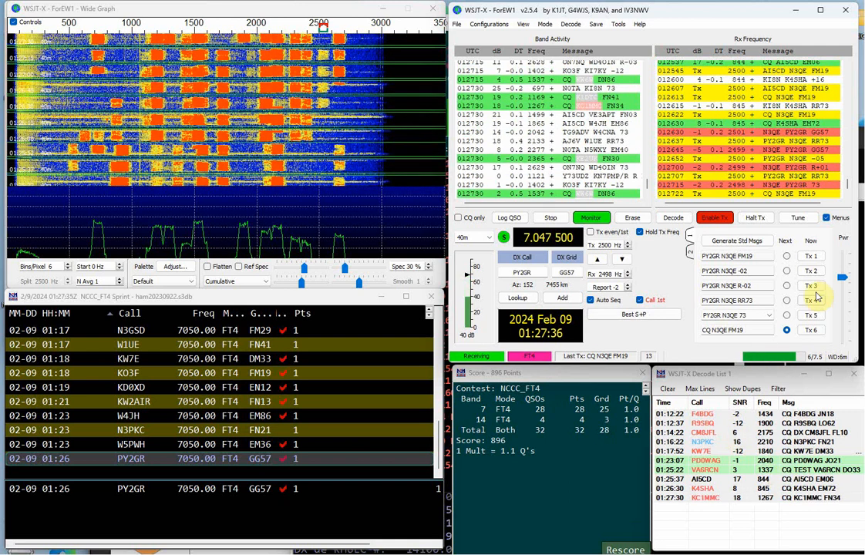
Step: Answer KC1MMC at 1267 Hz, send RR73, log the contact, and re-enable transmission
left_click(810, 498)
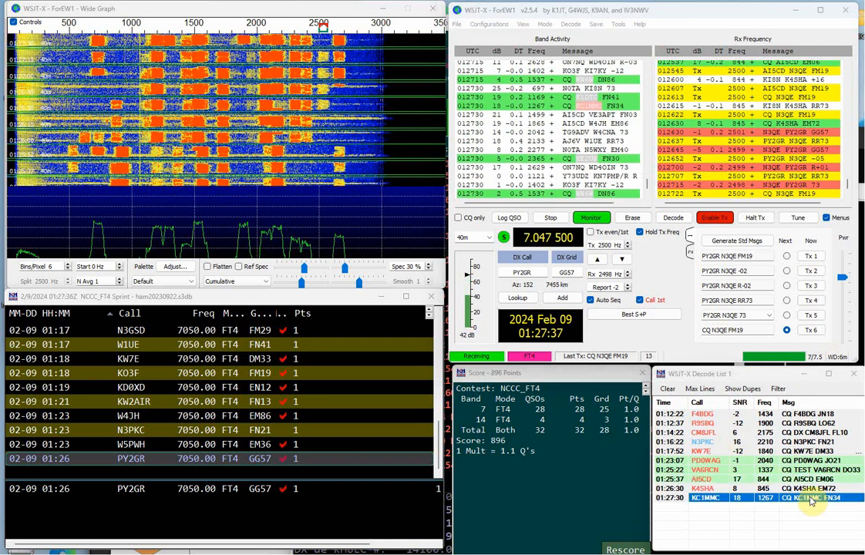
left_click(812, 299)
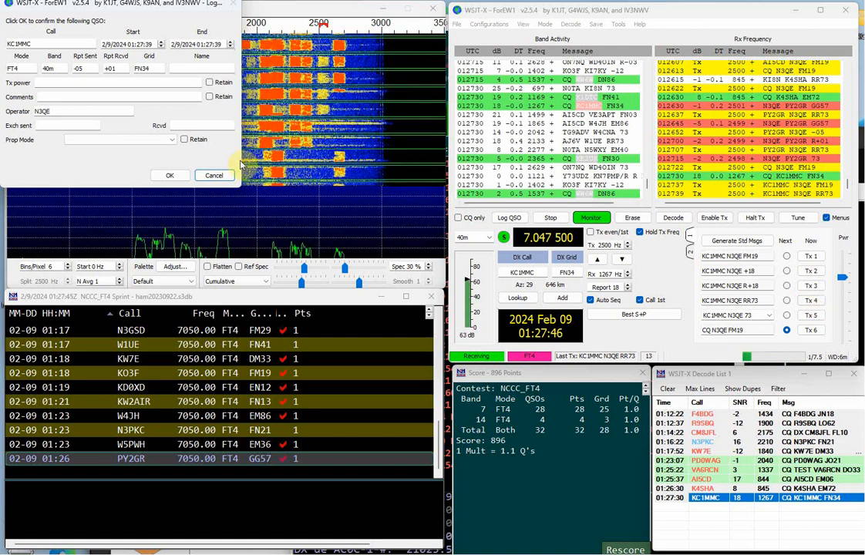
left_click(172, 175)
left_click(712, 217)
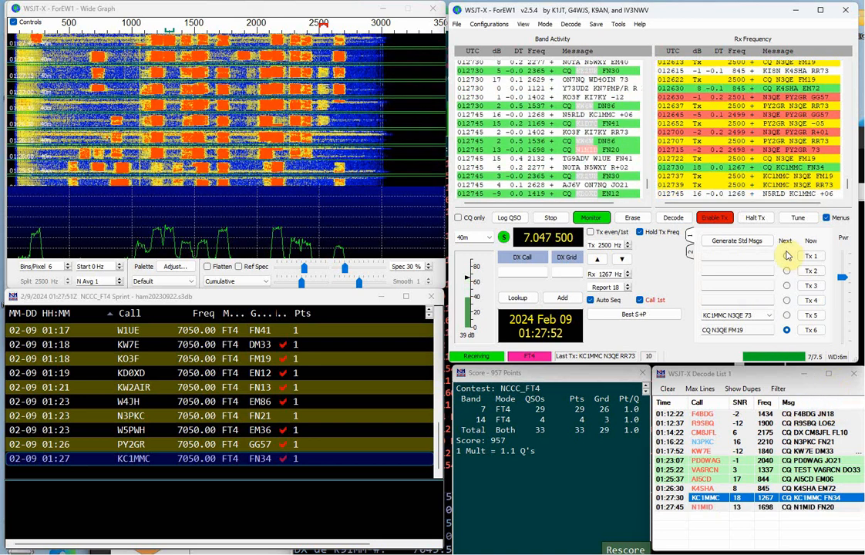
Step: Halt the CQ transmission and call N1MID at 1698 Hz
left_click(760, 217)
left_click(808, 508)
double_click(808, 508)
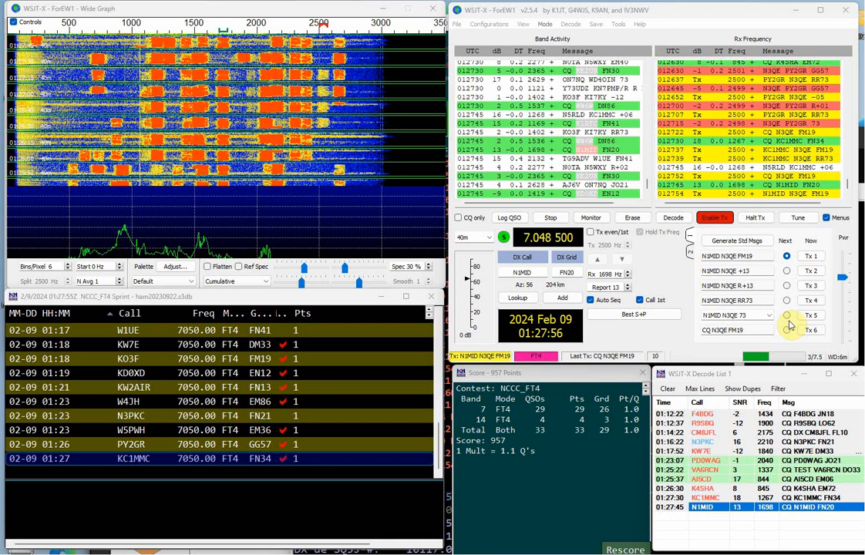
right_click(182, 461)
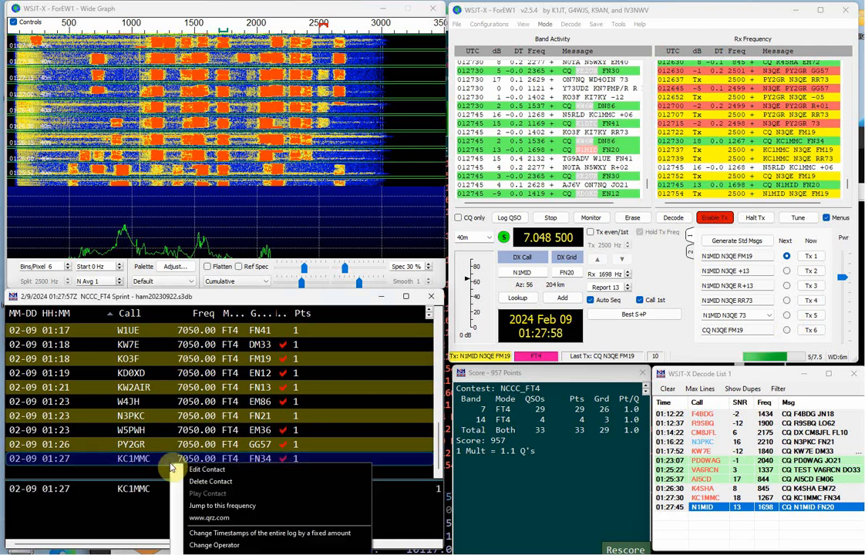
left_click(202, 480)
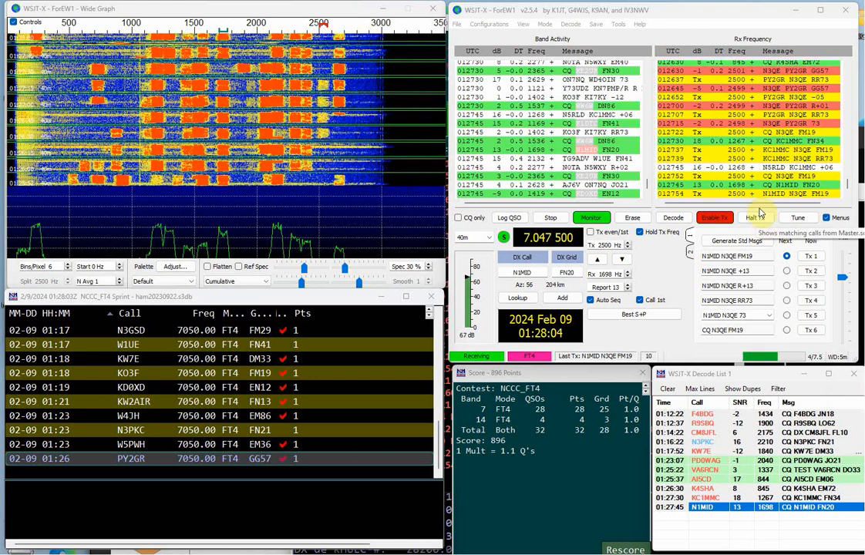
left_click(815, 305)
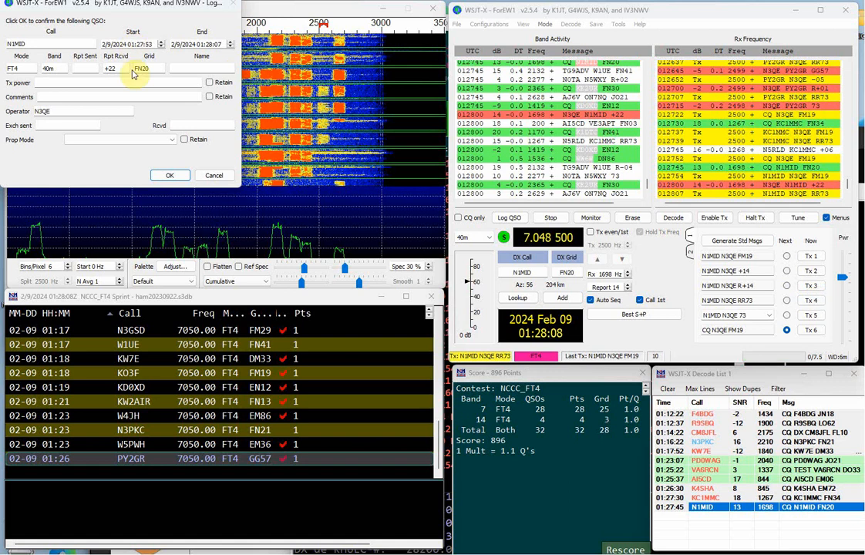
left_click(154, 176)
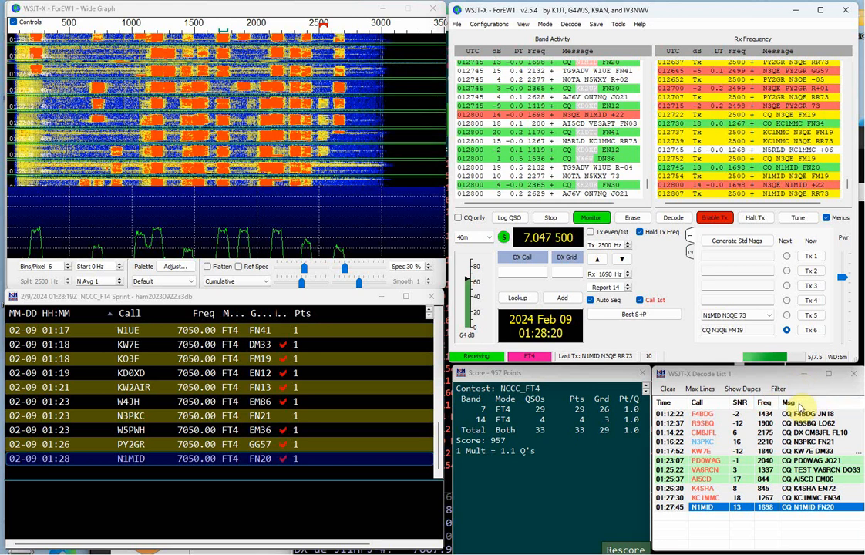
Step: Answer KI7KY at 1402 Hz, send RR73, and log the contact
double_click(807, 509)
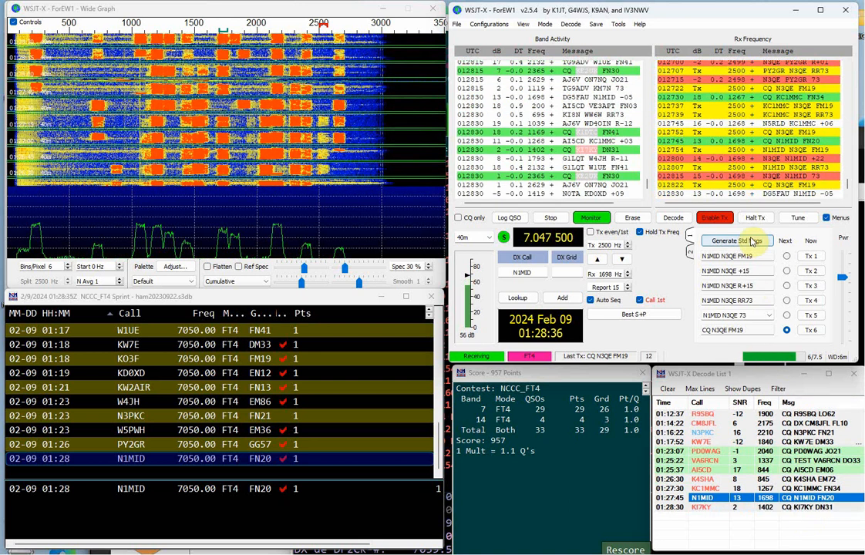
double_click(806, 508)
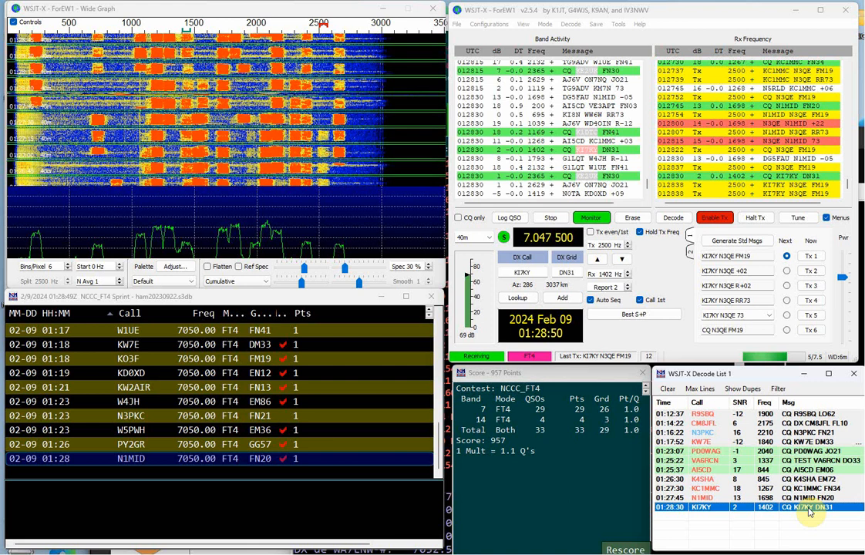
left_click(809, 300)
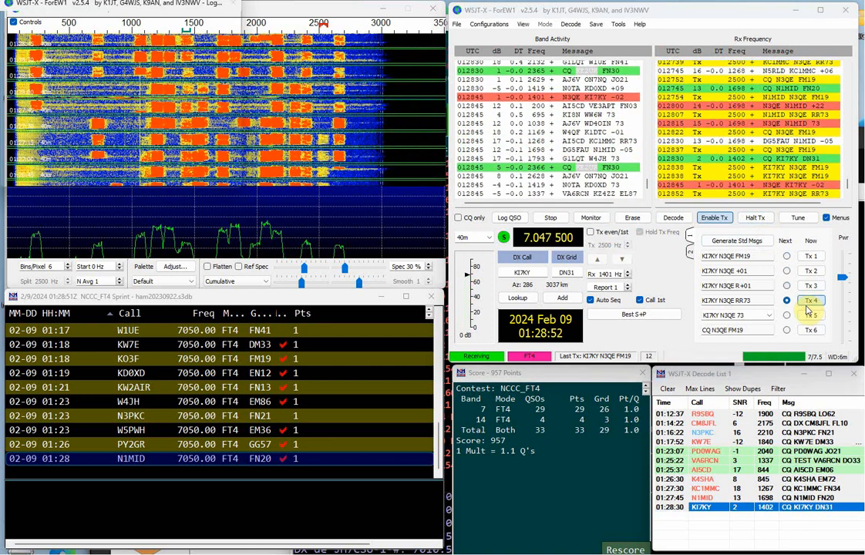
left_click(170, 176)
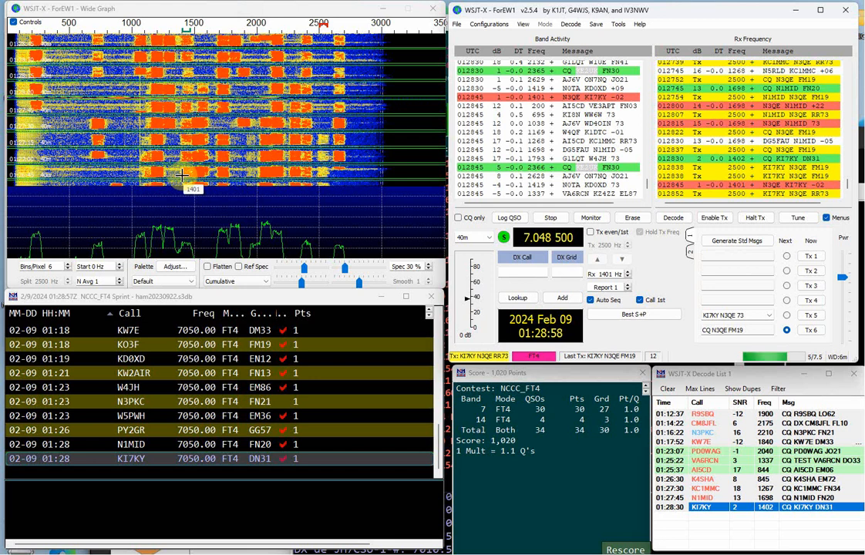
Step: Switch to 80 m at 3.575 MHz and call CQ in the even/first period
left_click(489, 238)
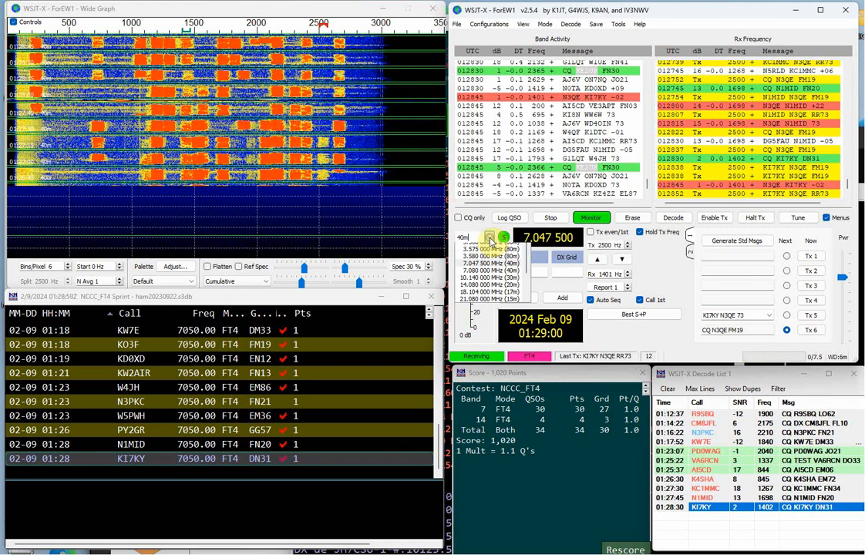
left_click(487, 249)
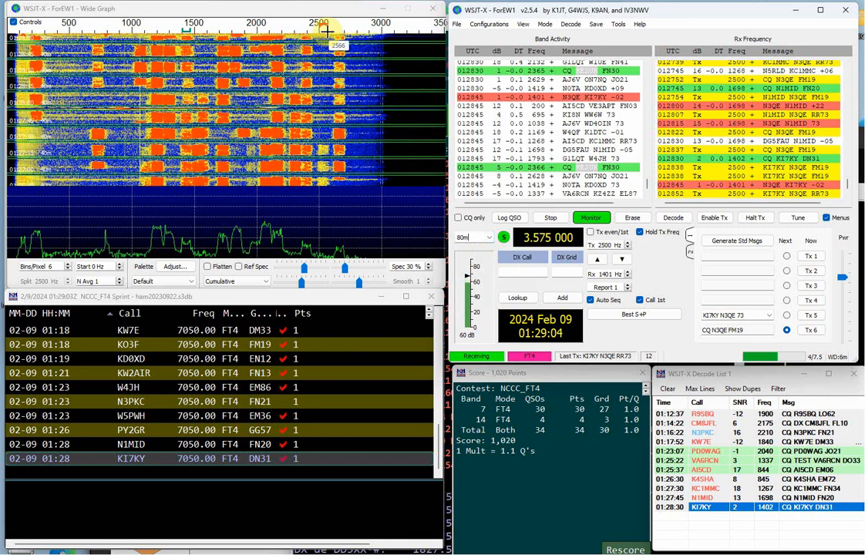
left_click(715, 218)
left_click(609, 231)
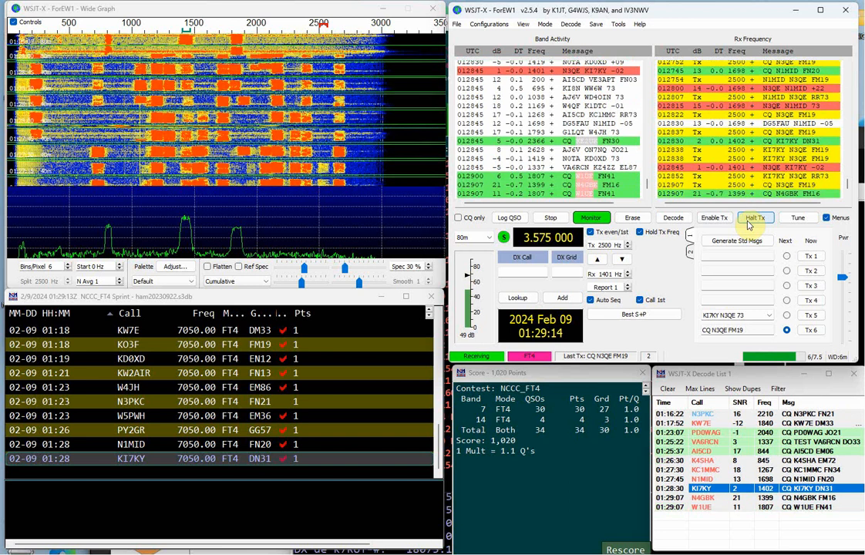
double_click(761, 193)
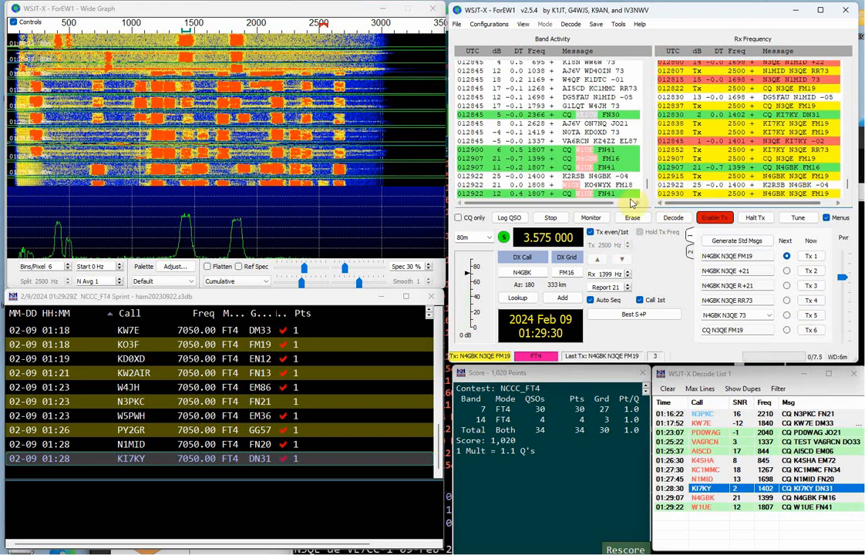
scroll(629, 202, "right", 2)
double_click(592, 195)
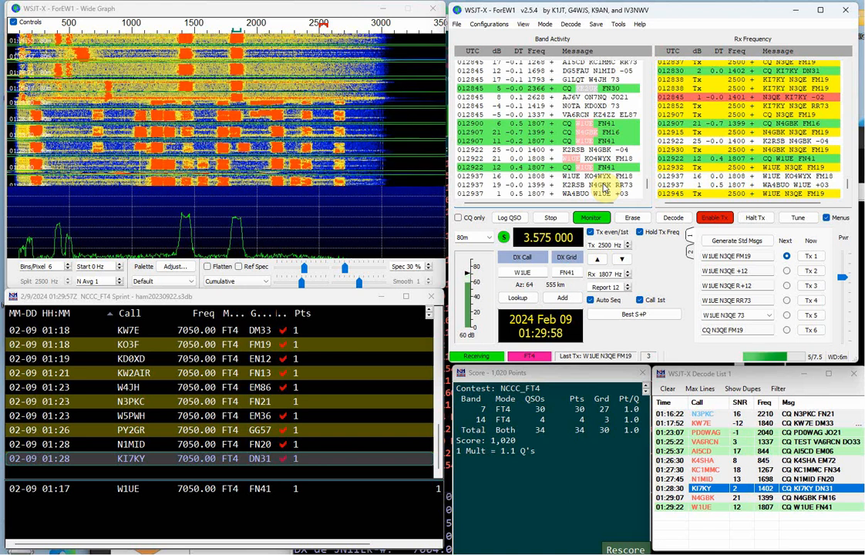
left_click(808, 301)
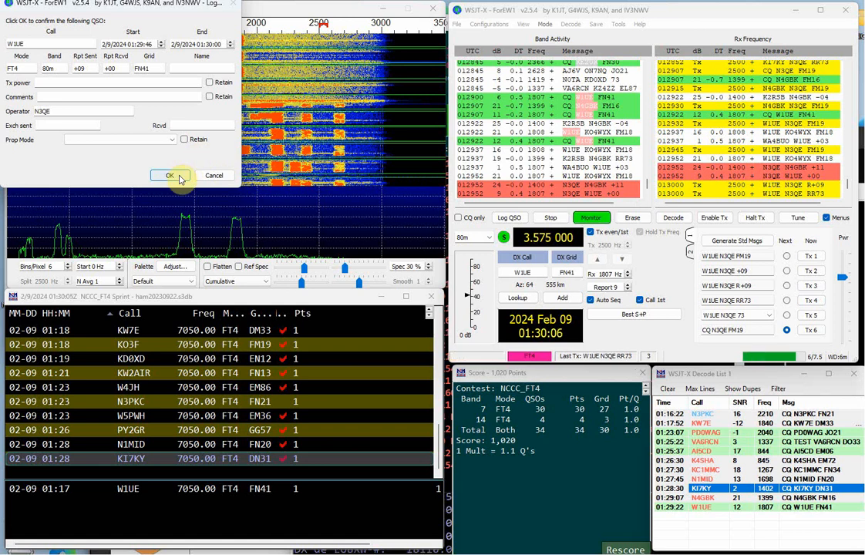
left_click(178, 178)
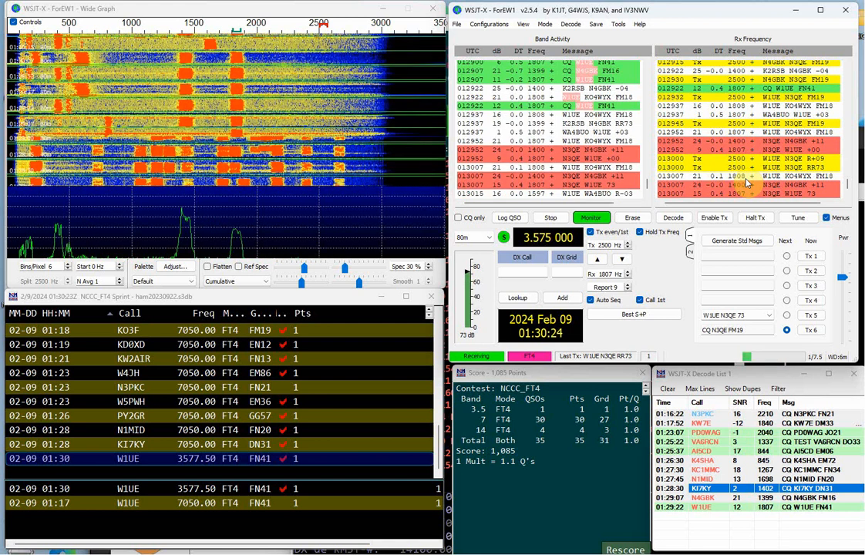
scroll(746, 182, "up", 1)
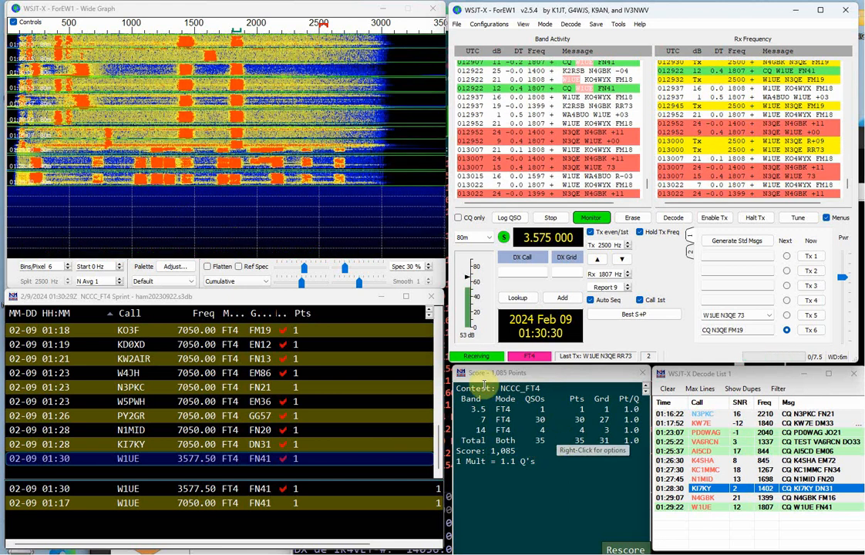
left_click_drag(434, 453, 434, 328)
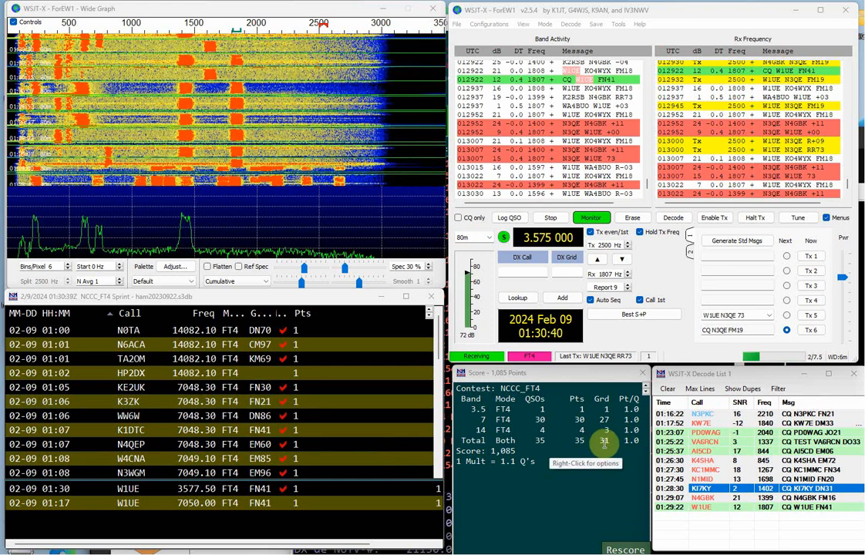
right_click(209, 371)
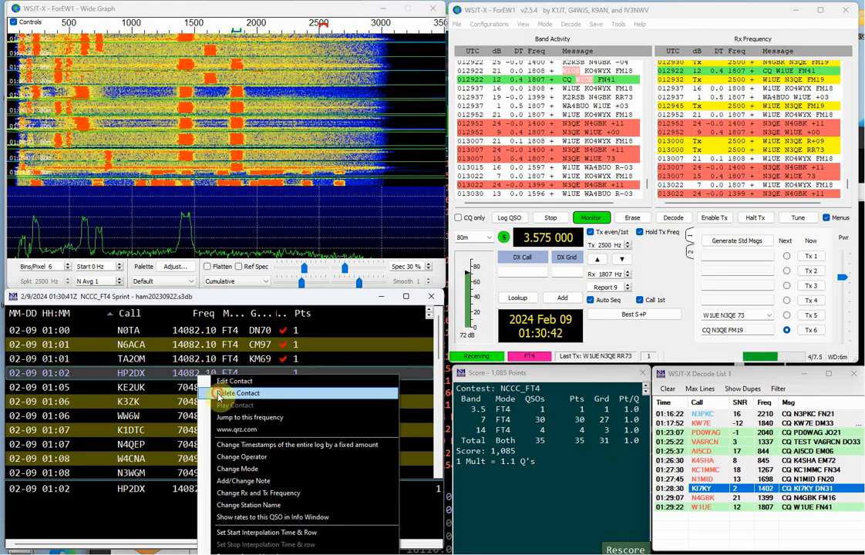
left_click(218, 395)
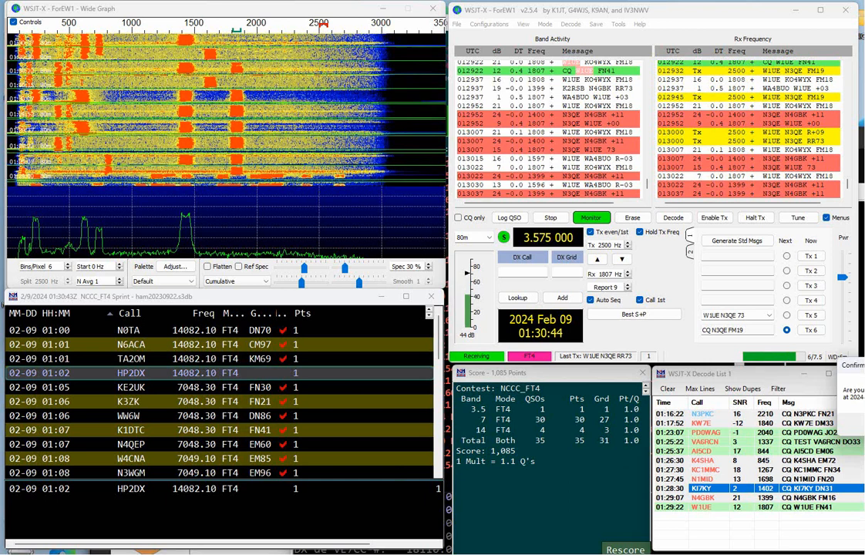
left_click(862, 424)
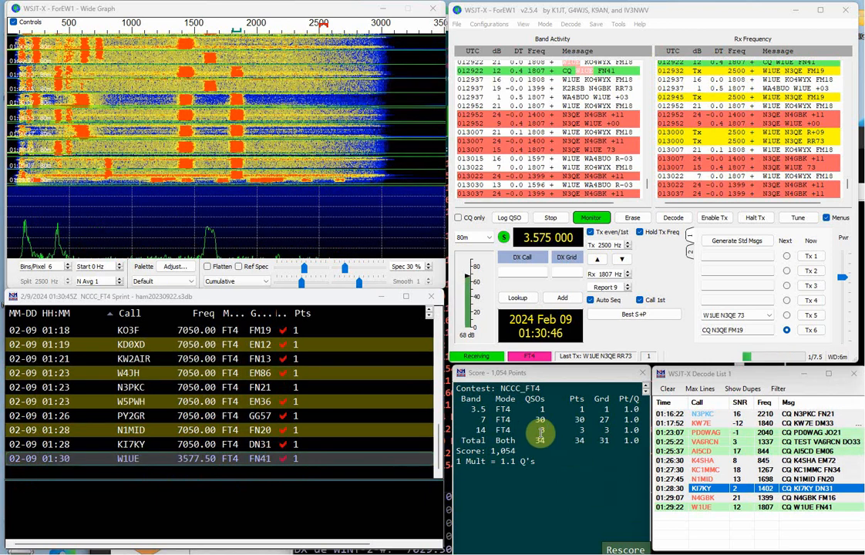